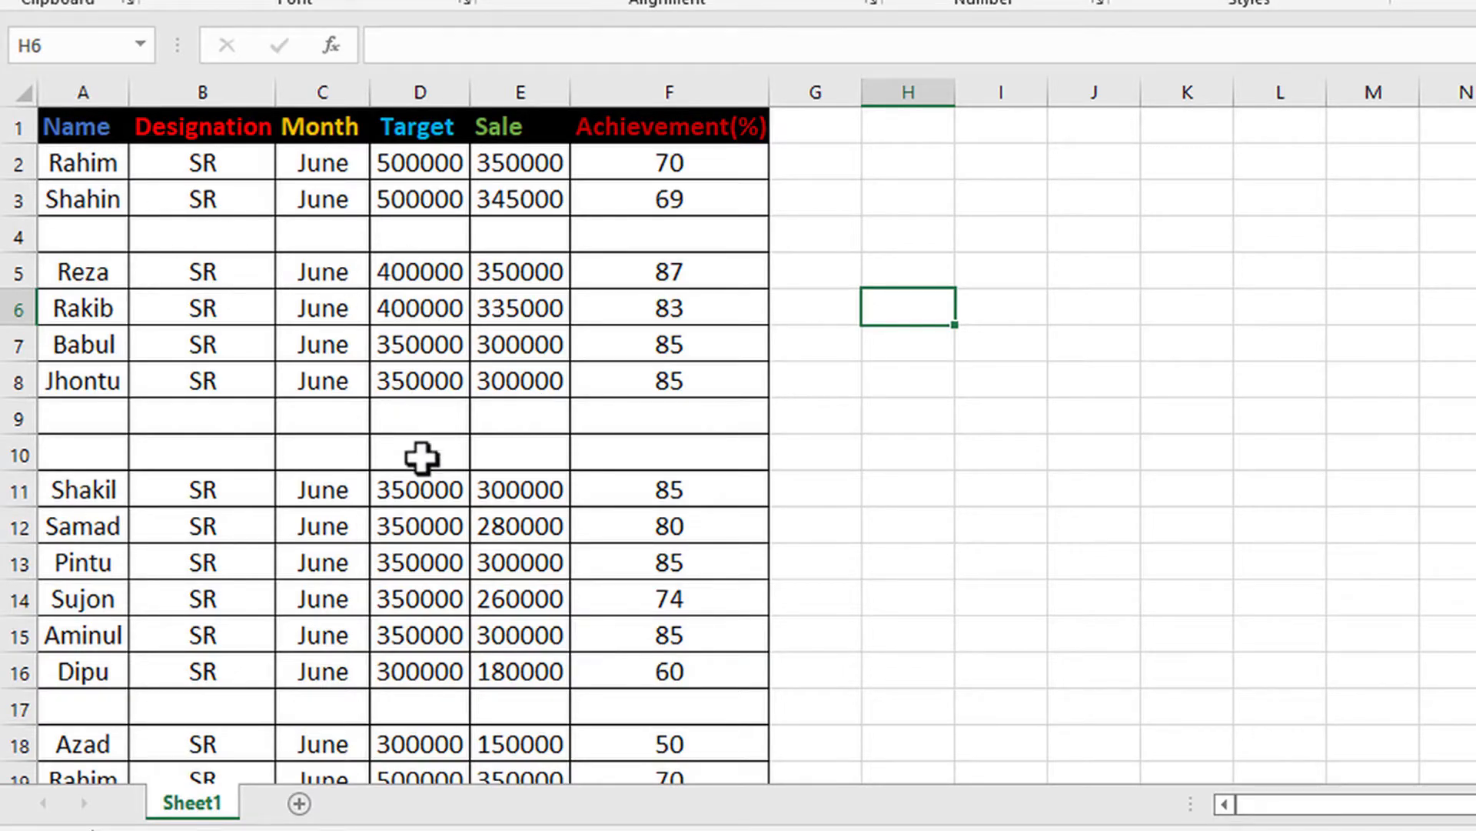
Look through the sales table on Sheet1 for blank rows between the records.
scroll(462, 507, down, 4)
scroll(492, 554, down, 3)
scroll(528, 600, up, 7)
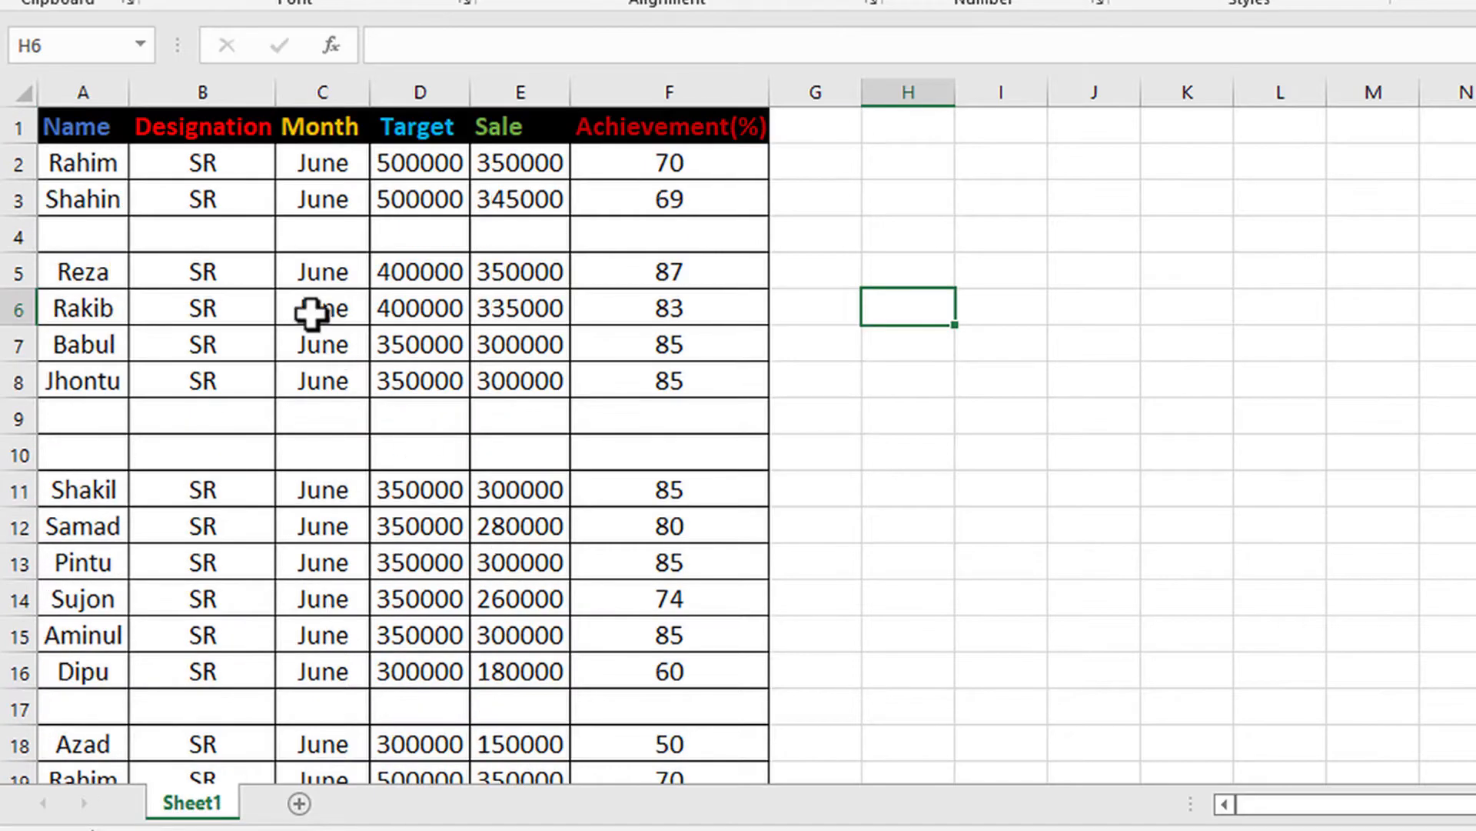
drag(63, 163, 677, 254)
scroll(702, 408, up, 4)
click(1077, 356)
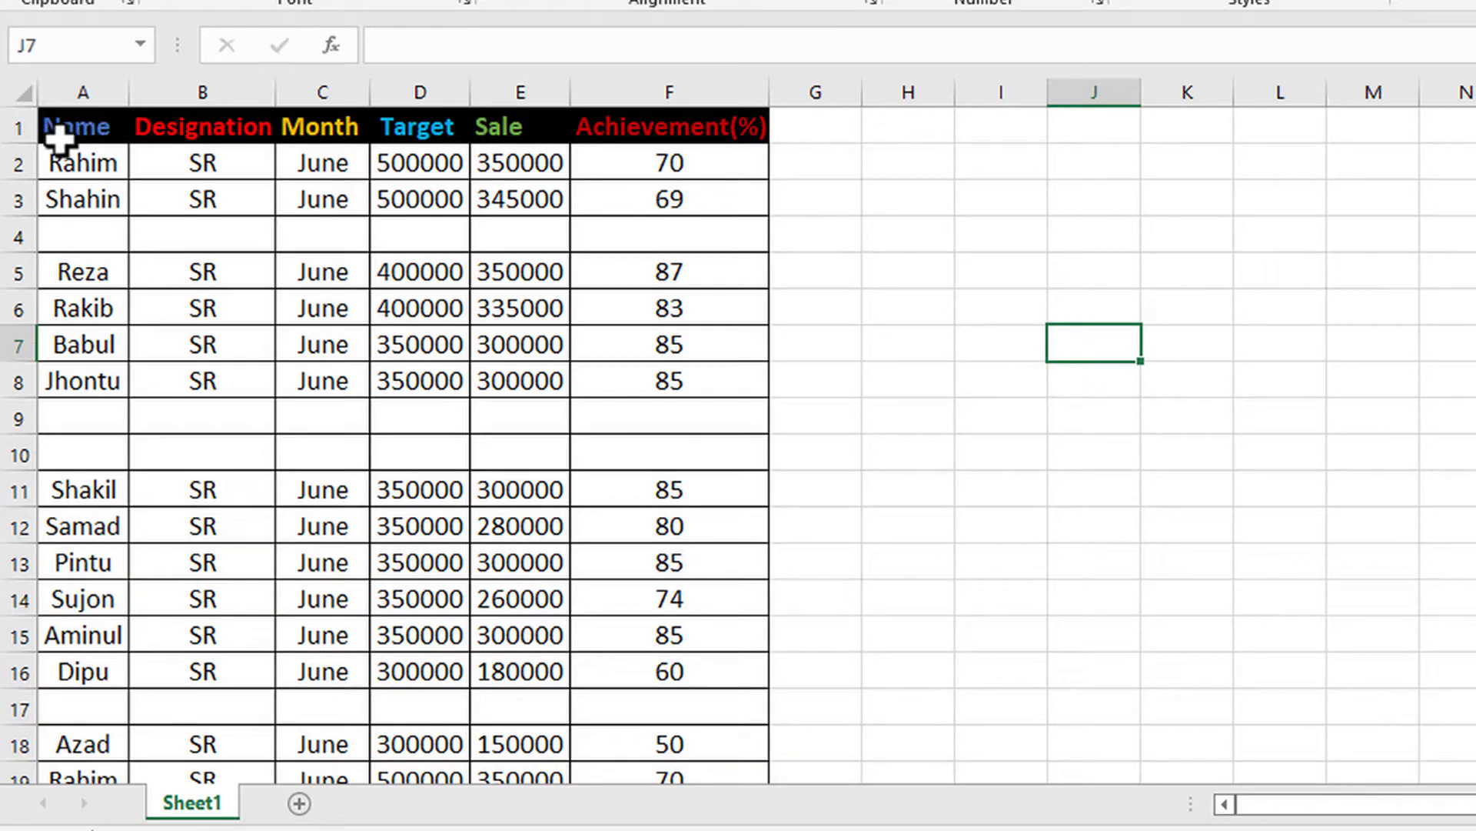
Select the whole table range A1:F56 and turn on filtering for its header row.
click(93, 126)
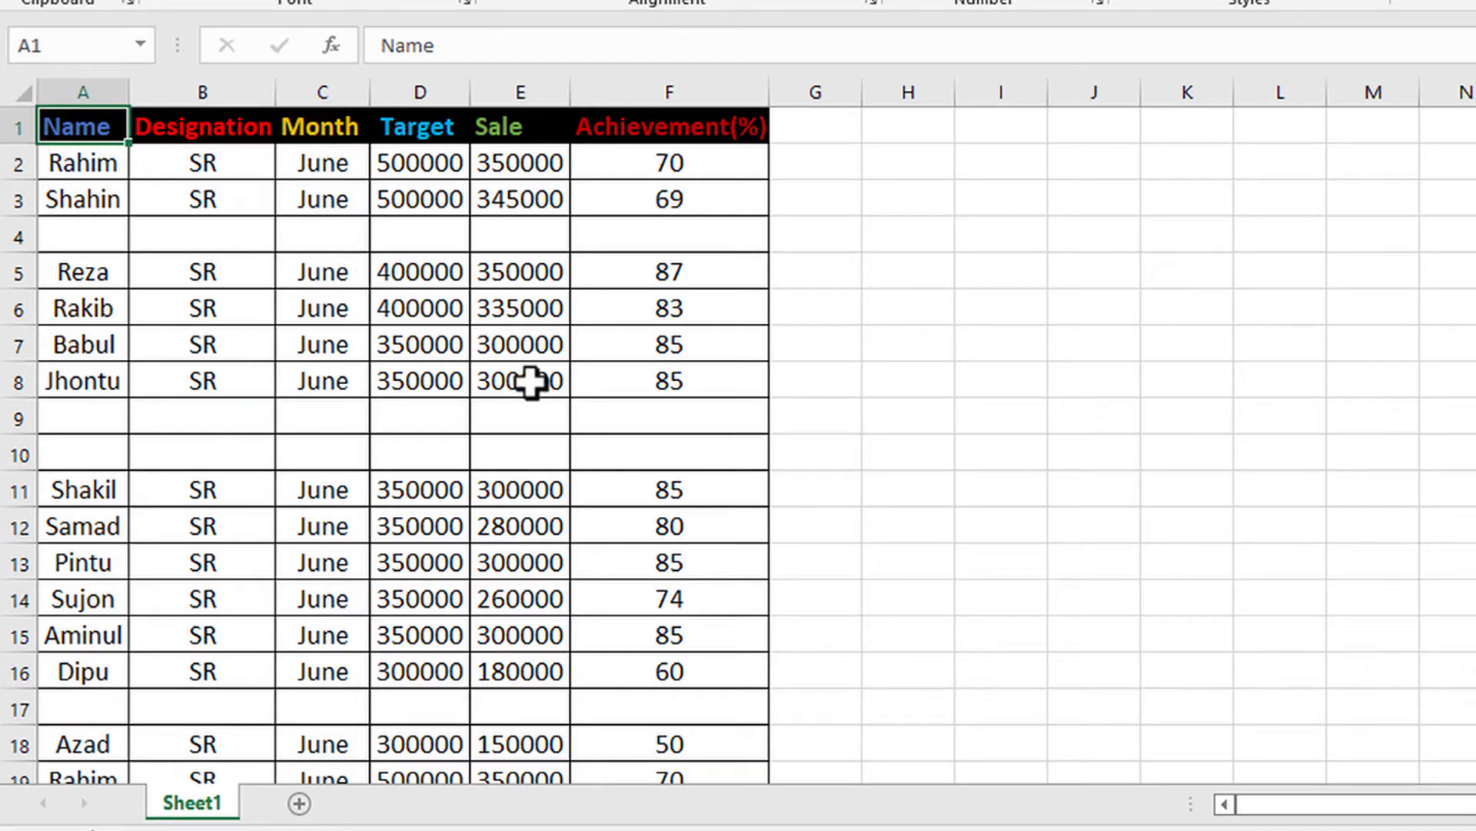
scroll(683, 433, down, 3)
scroll(683, 433, down, 13)
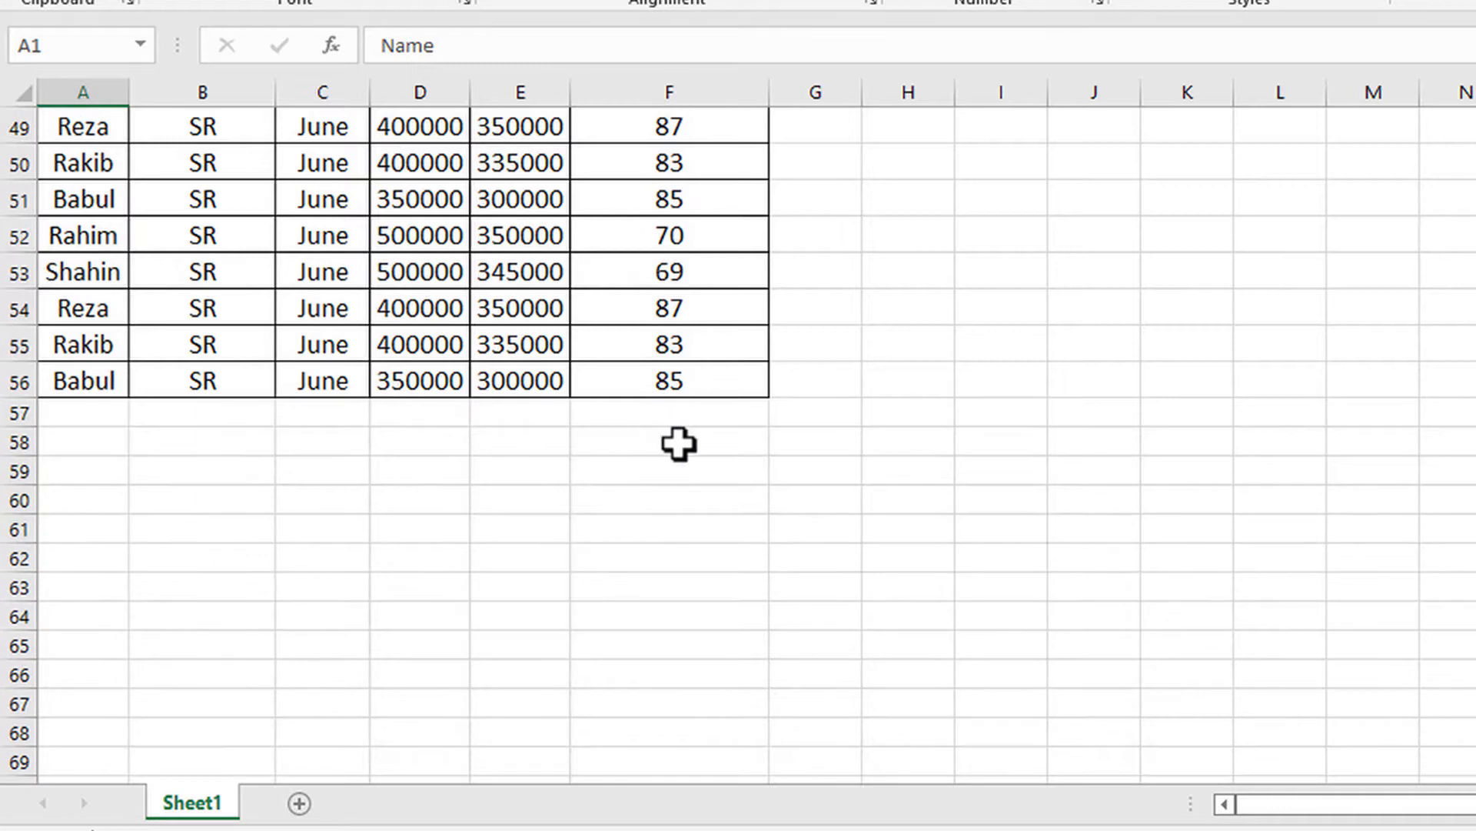
shift+click(708, 380)
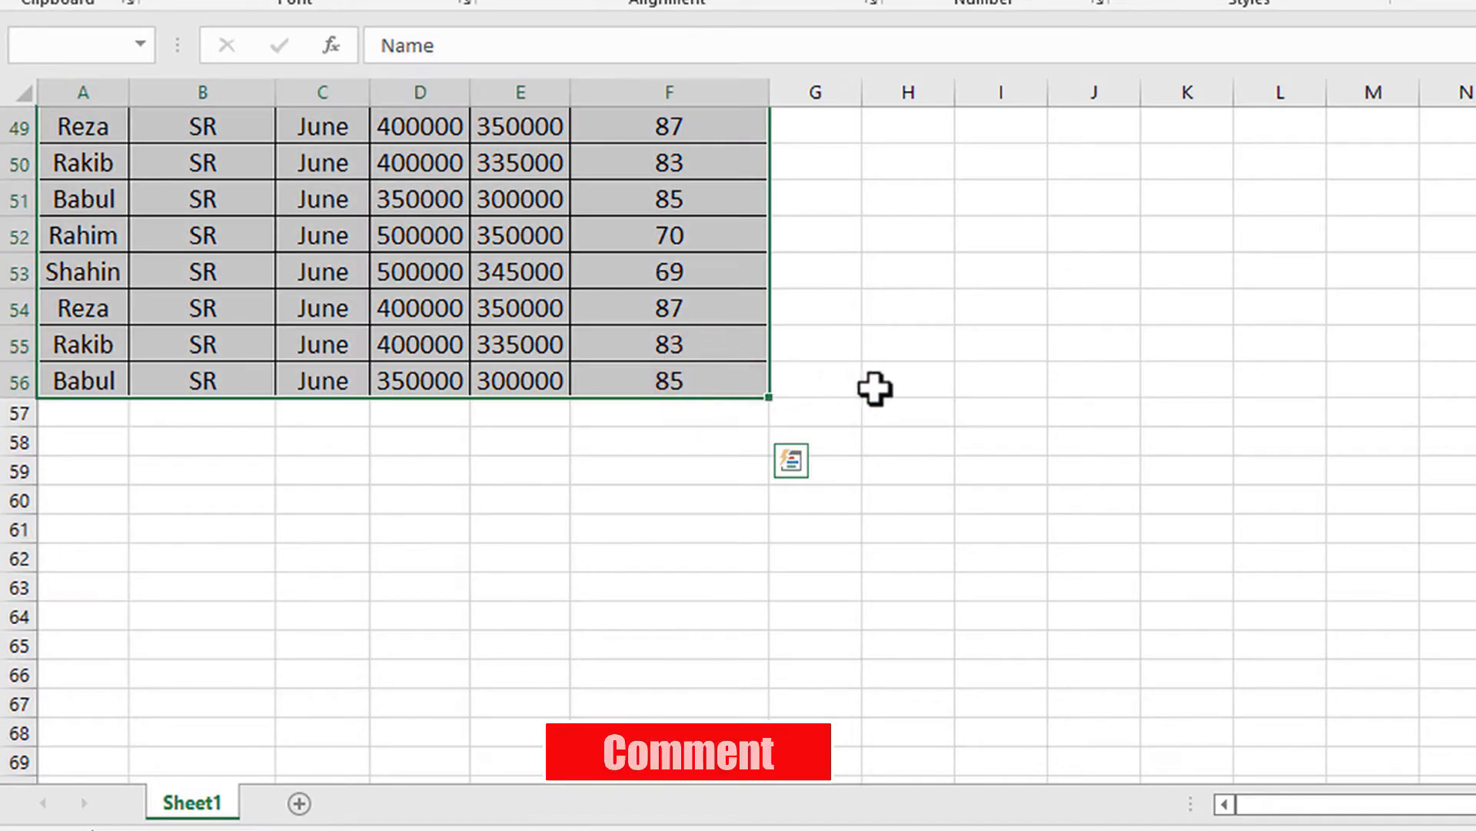
scroll(662, 349, up, 11)
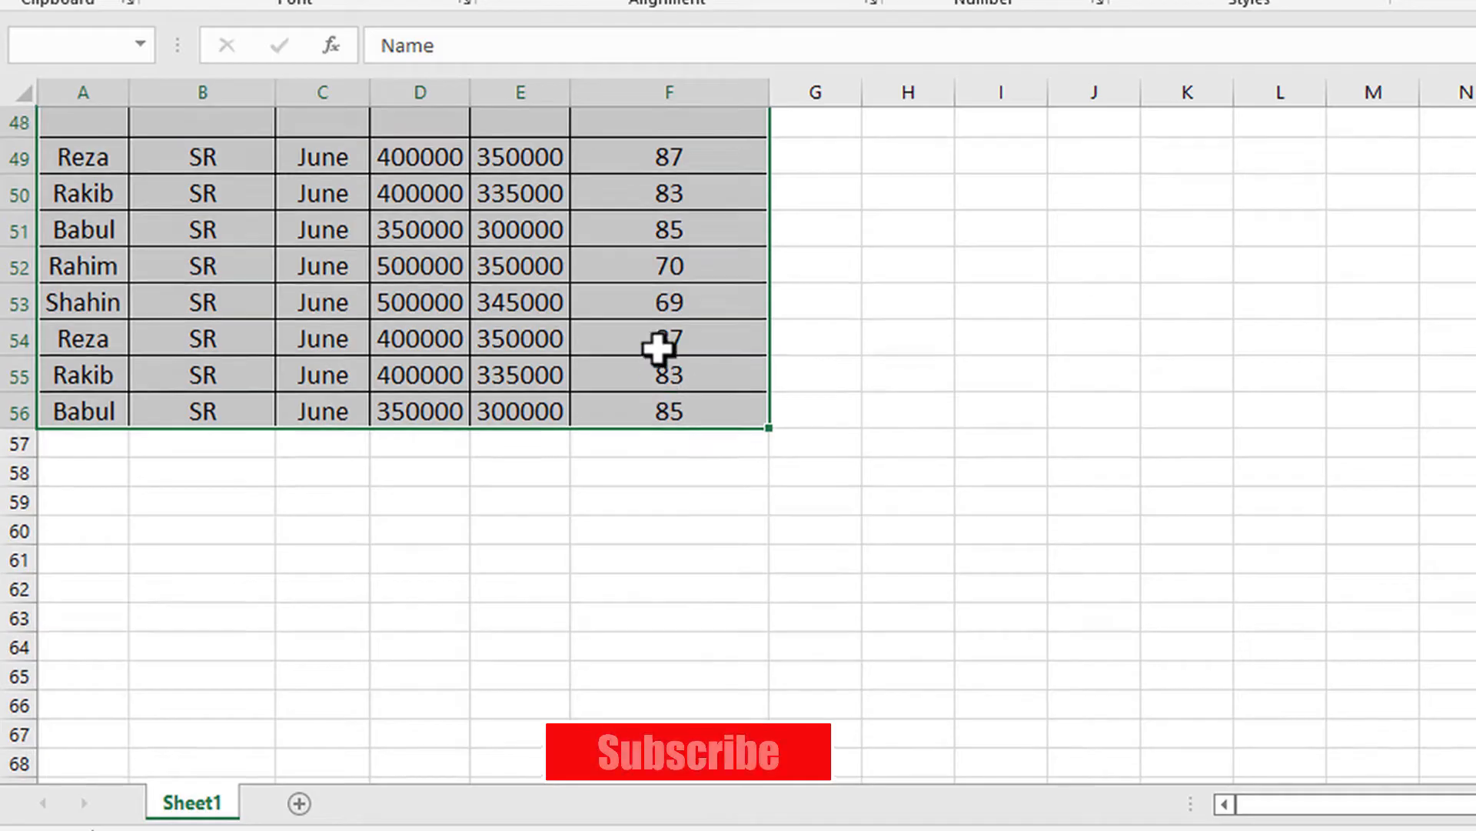
scroll(657, 349, up, 5)
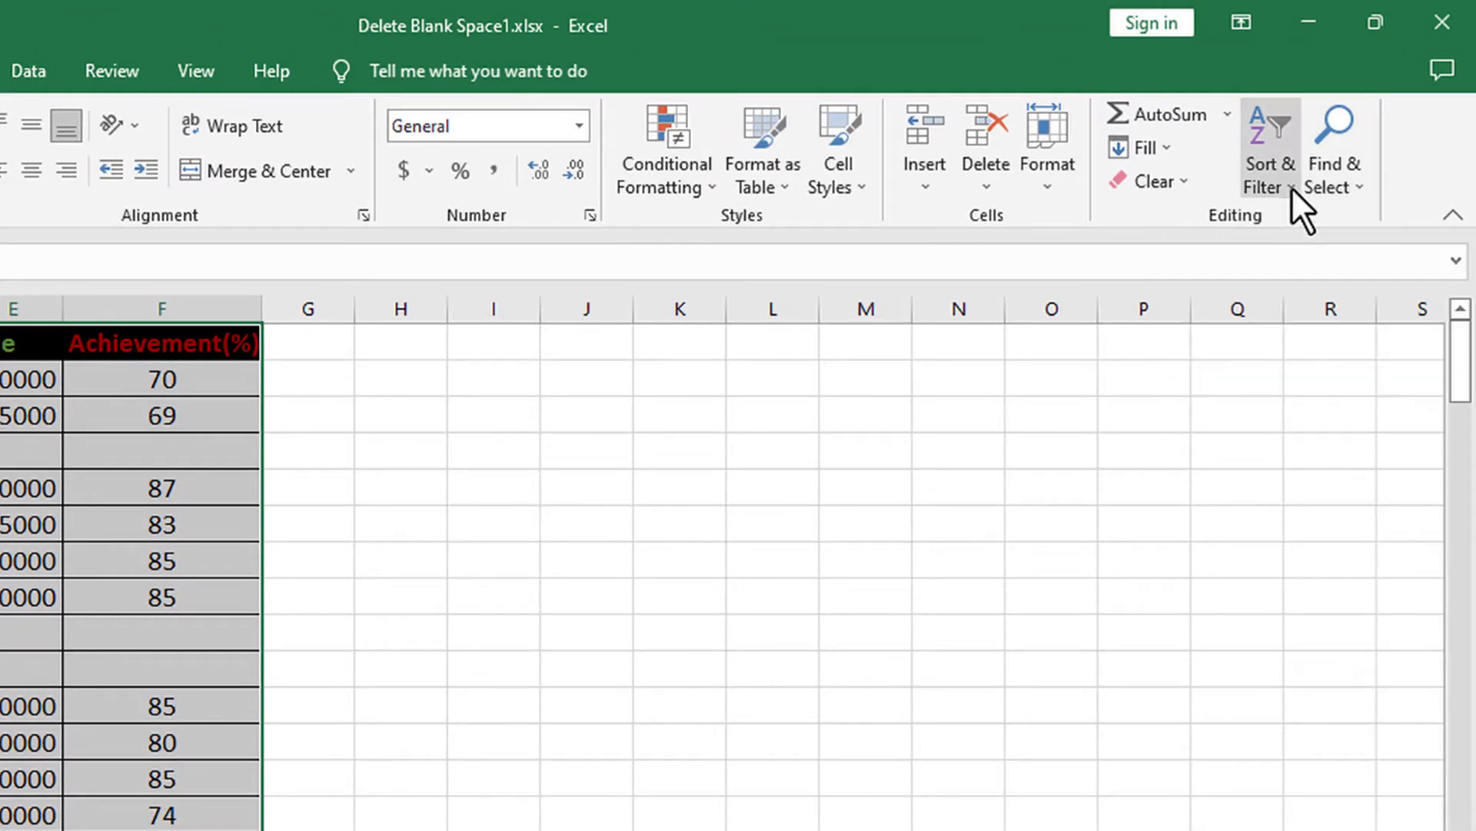
click(1290, 187)
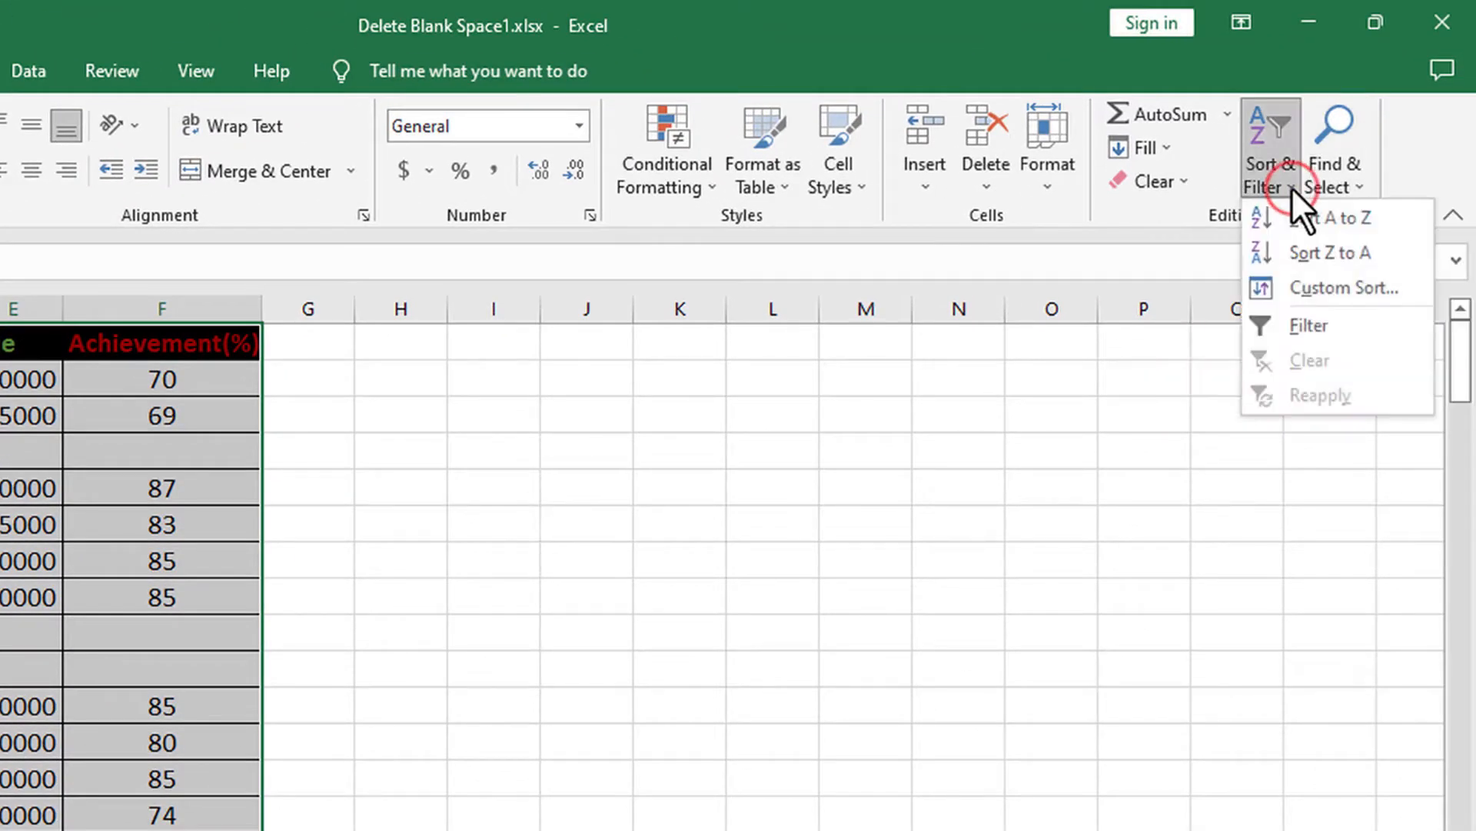
click(1321, 323)
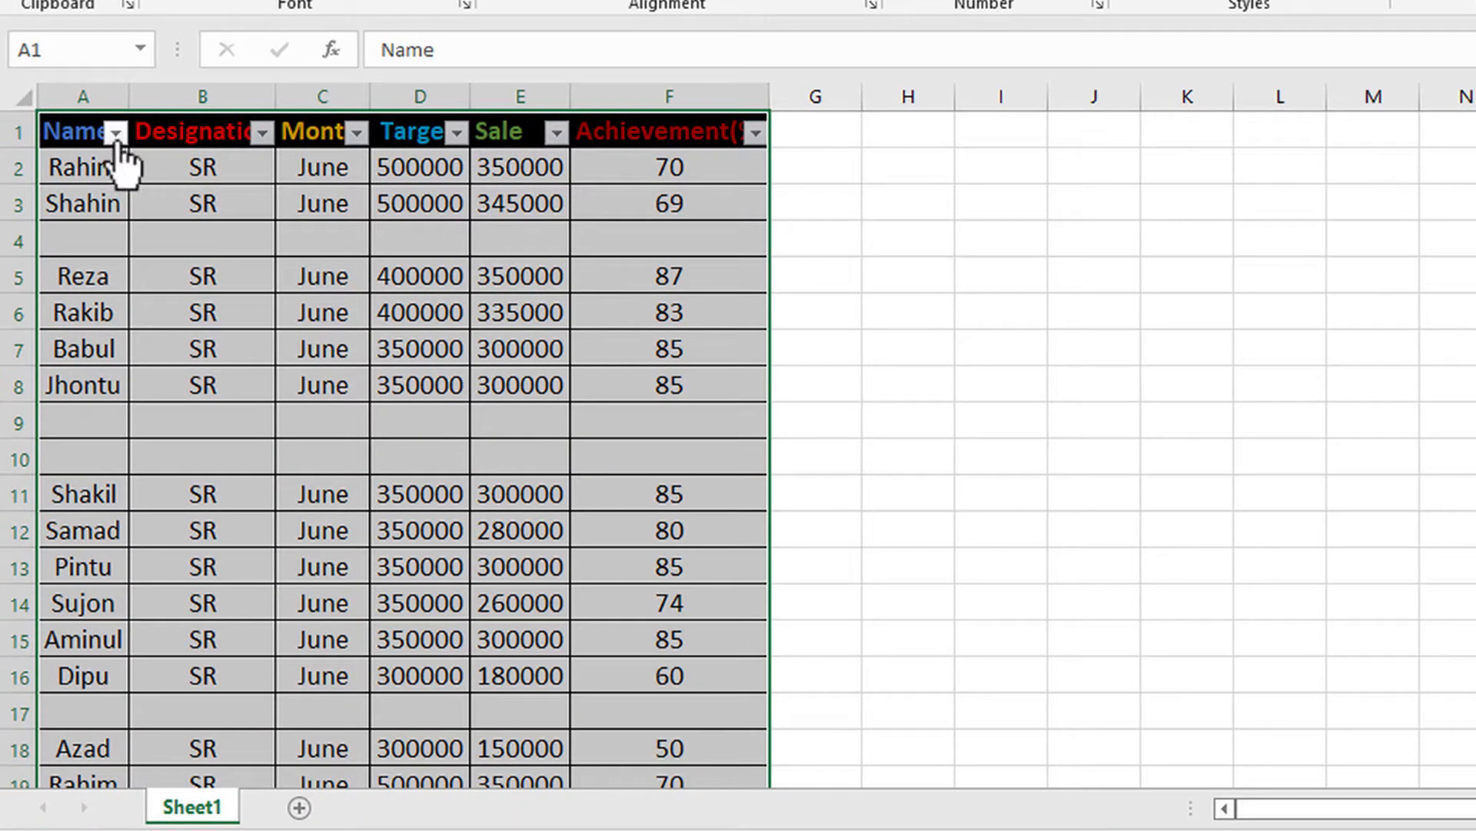
click(1031, 279)
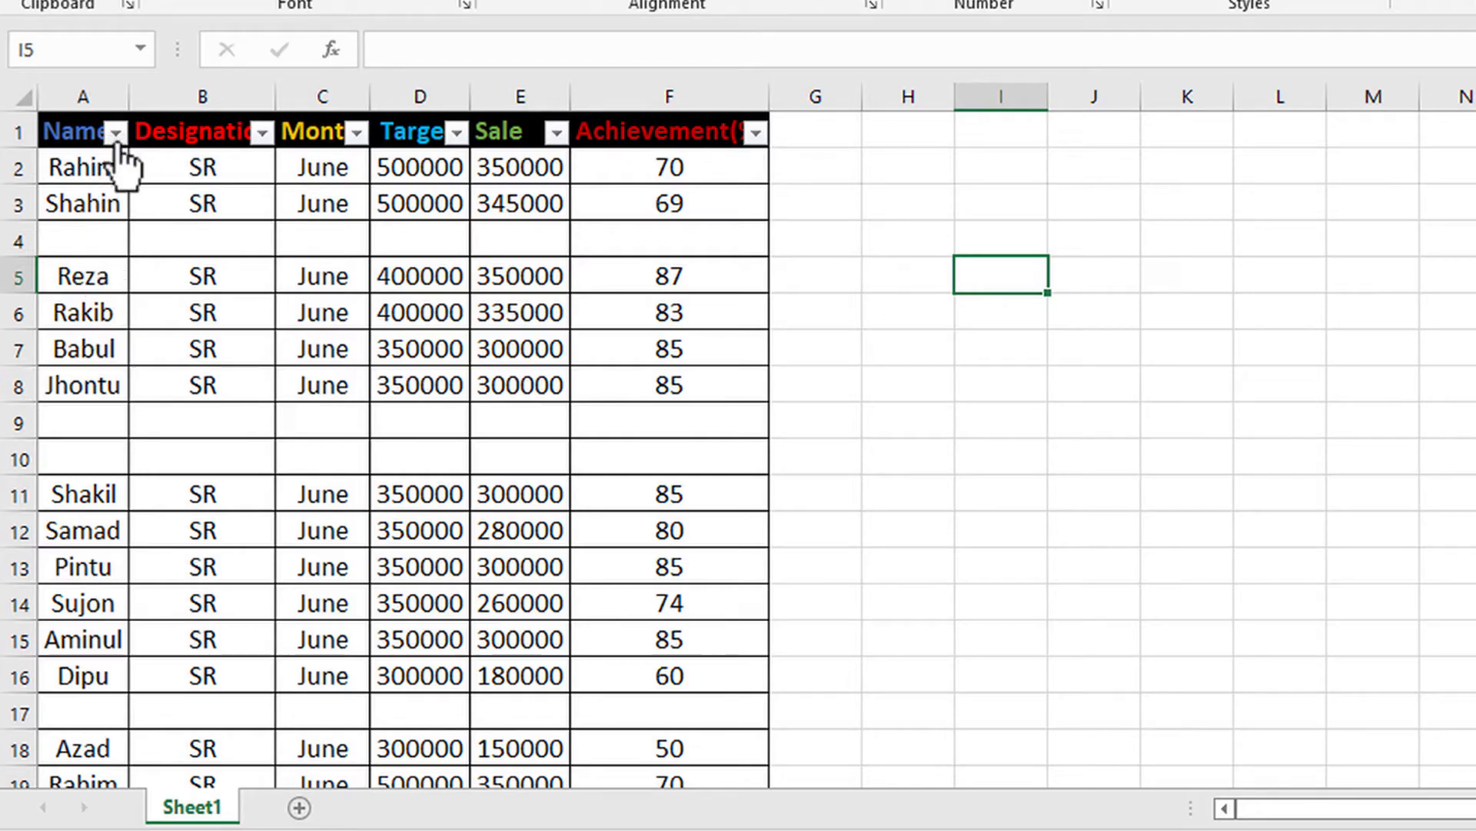
Filter the Name column to show only the (Blanks) entries.
scroll(538, 608, down, 2)
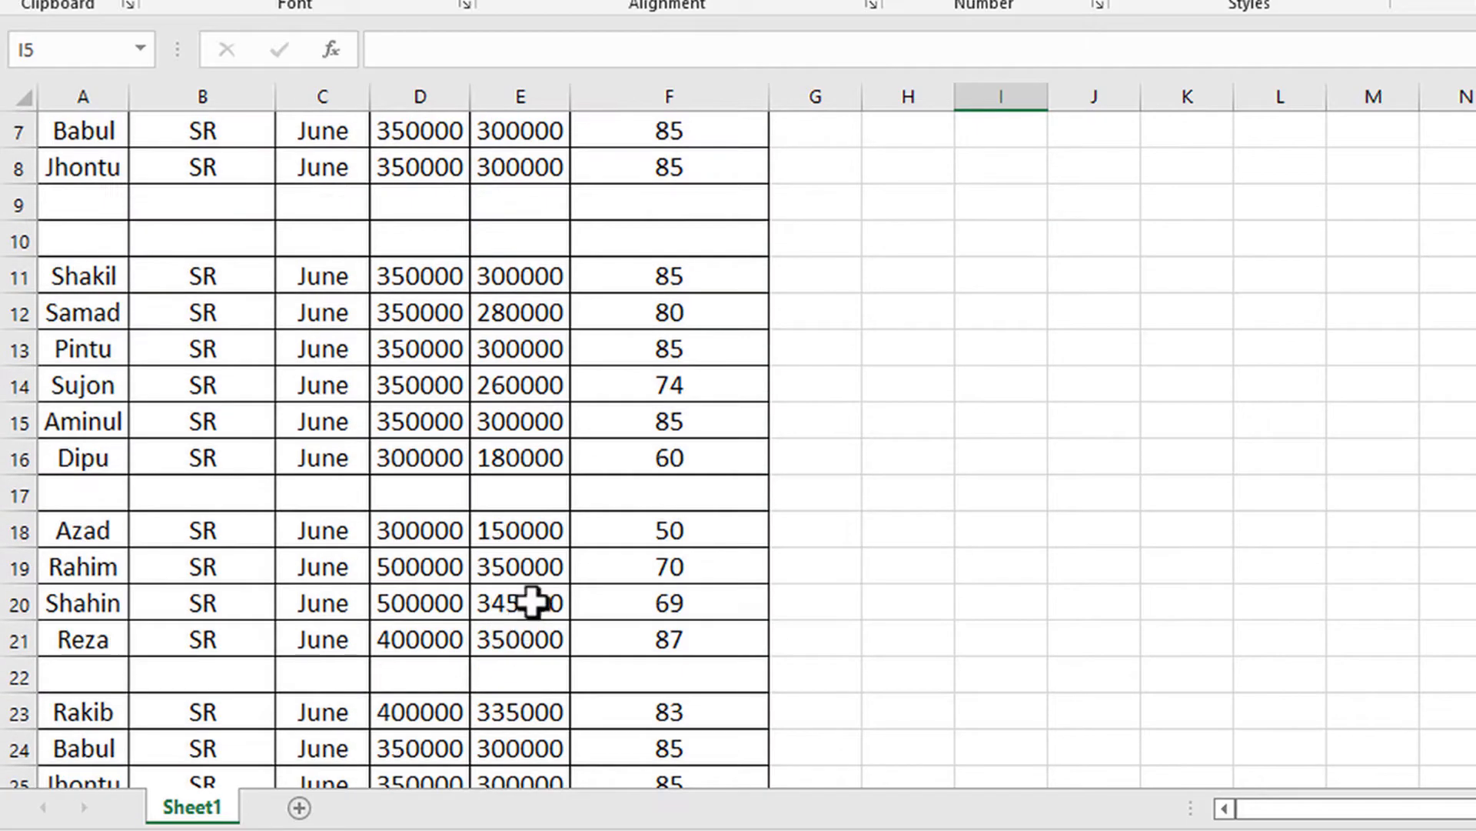
scroll(532, 604, up, 2)
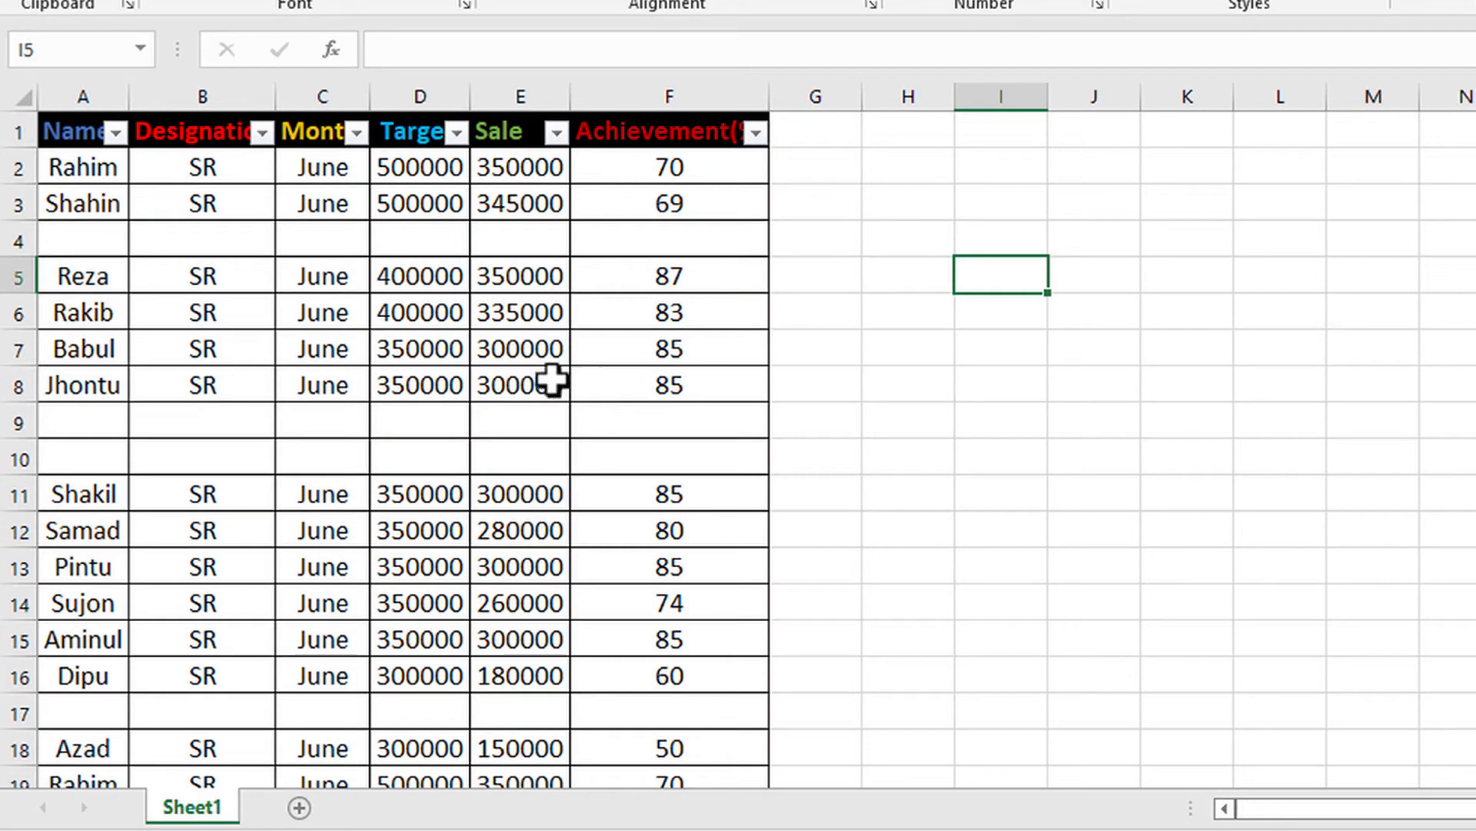
click(117, 134)
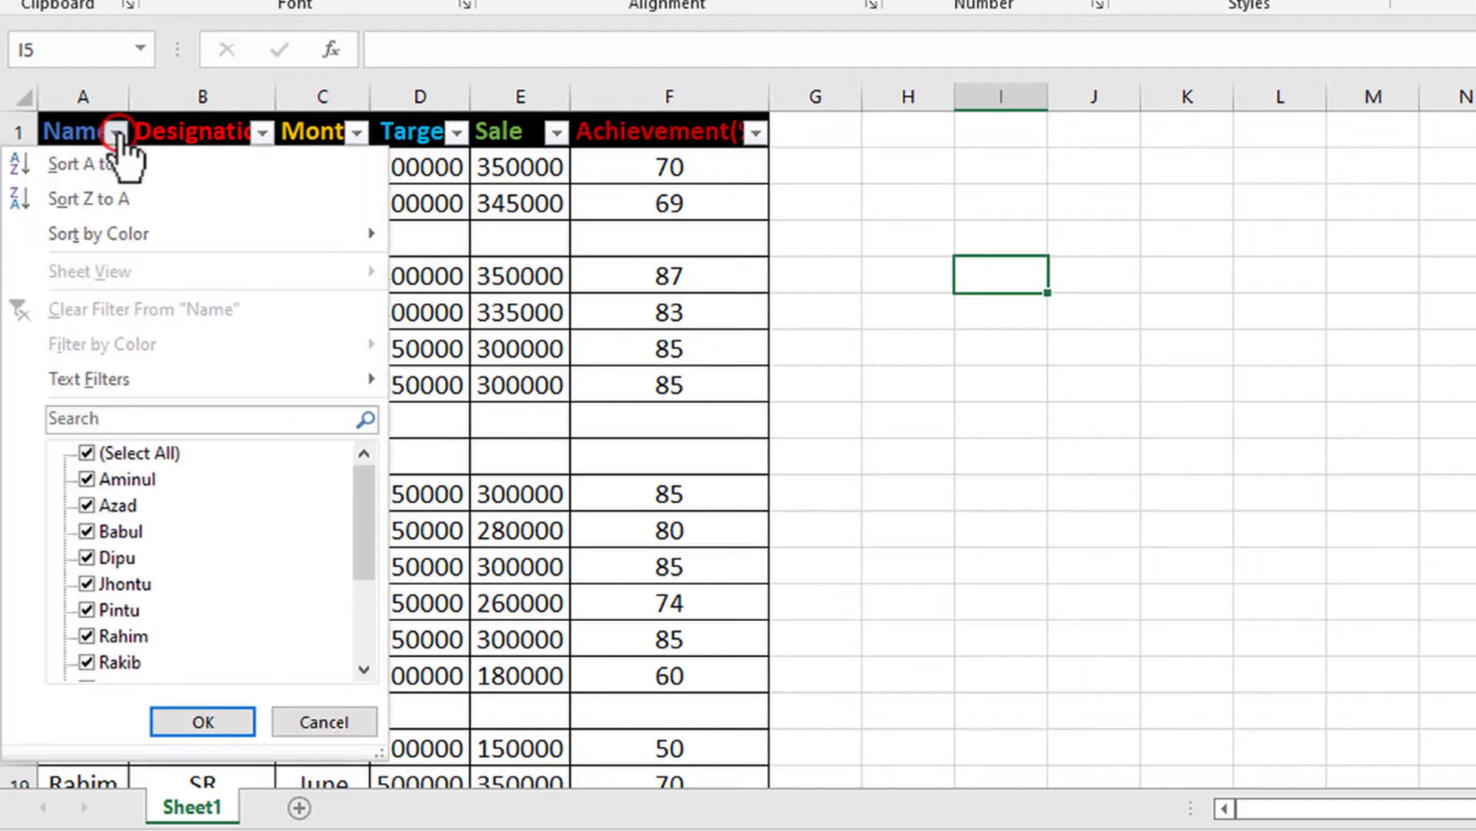
click(84, 454)
scroll(254, 565, down, 2)
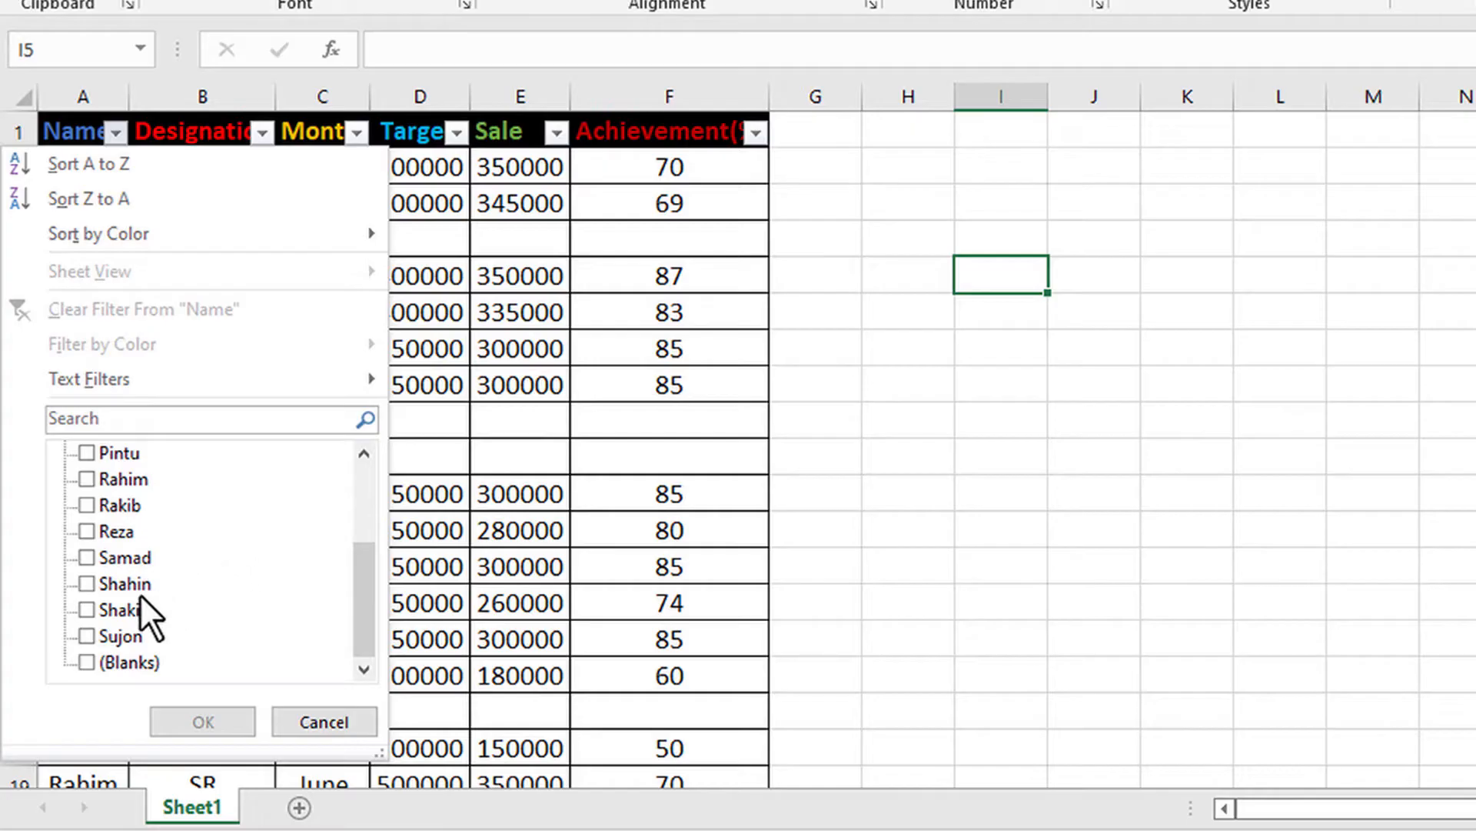
click(86, 663)
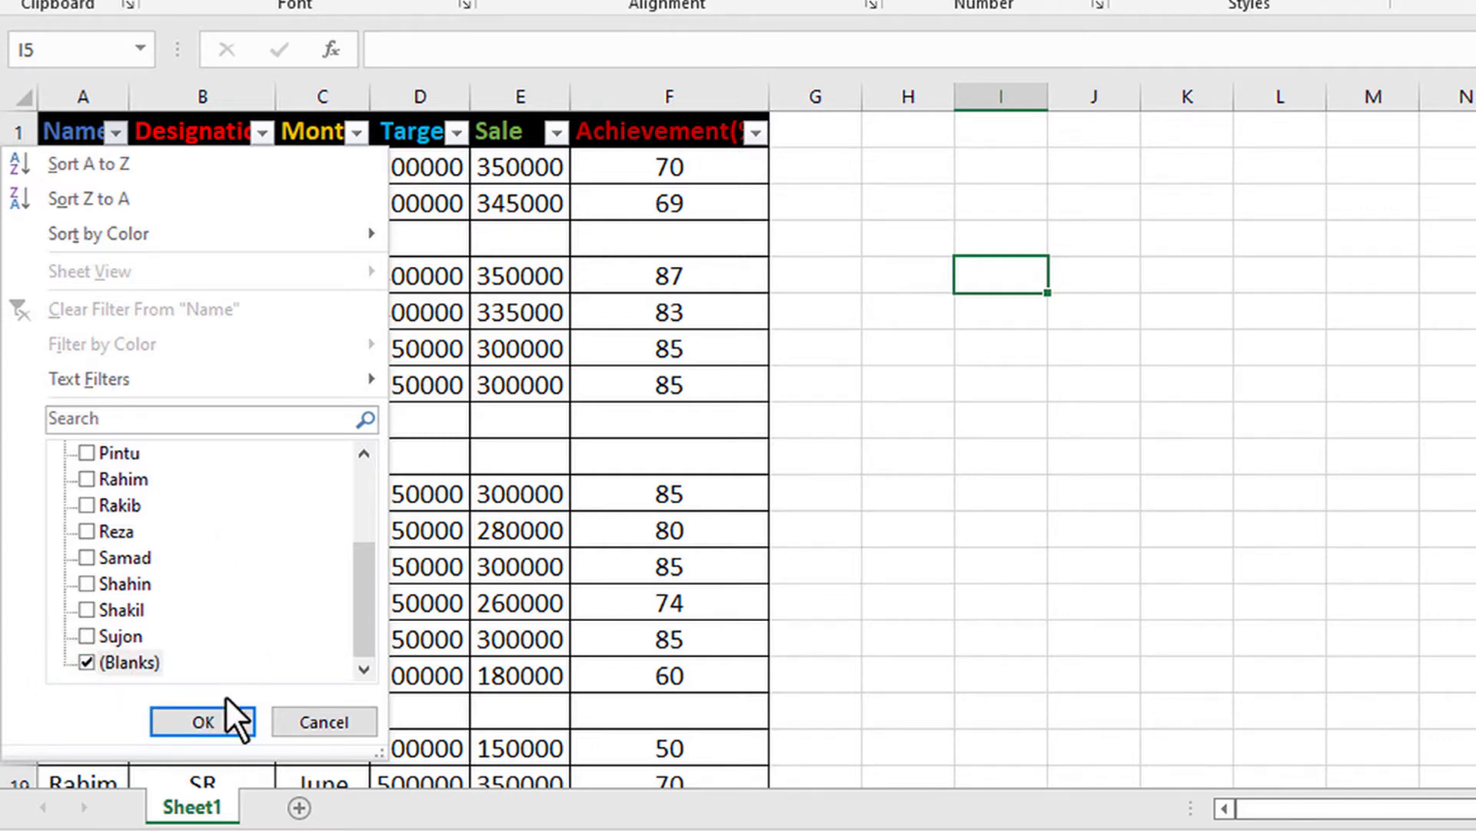
click(204, 721)
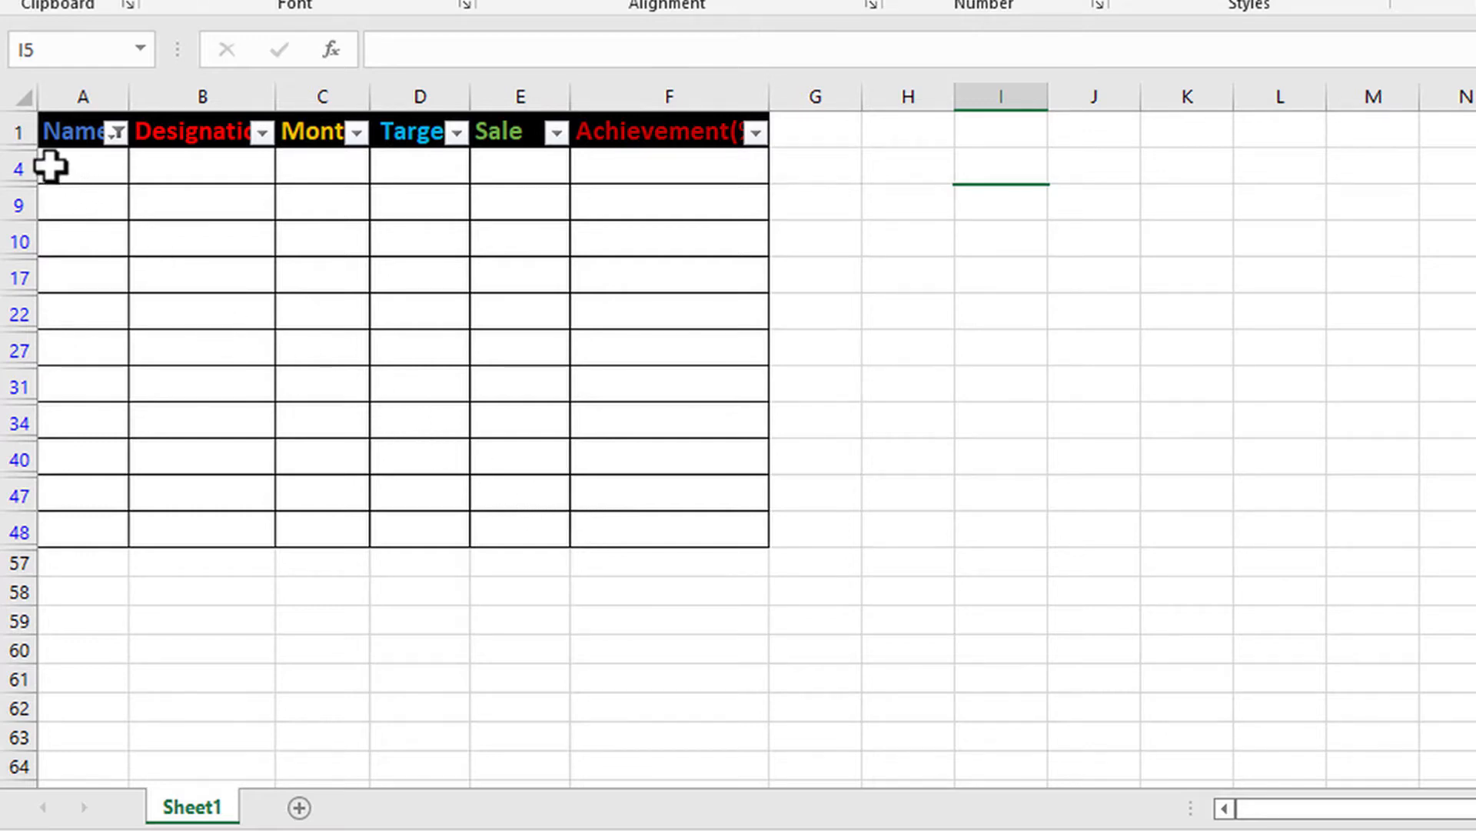
Select the filtered blank rows from row 4 to row 48 and delete them as entire sheet rows.
mouse_move(50, 166)
mouse_down()
mouse_move(543, 277)
mouse_move(692, 399)
mouse_move(711, 524)
mouse_up()
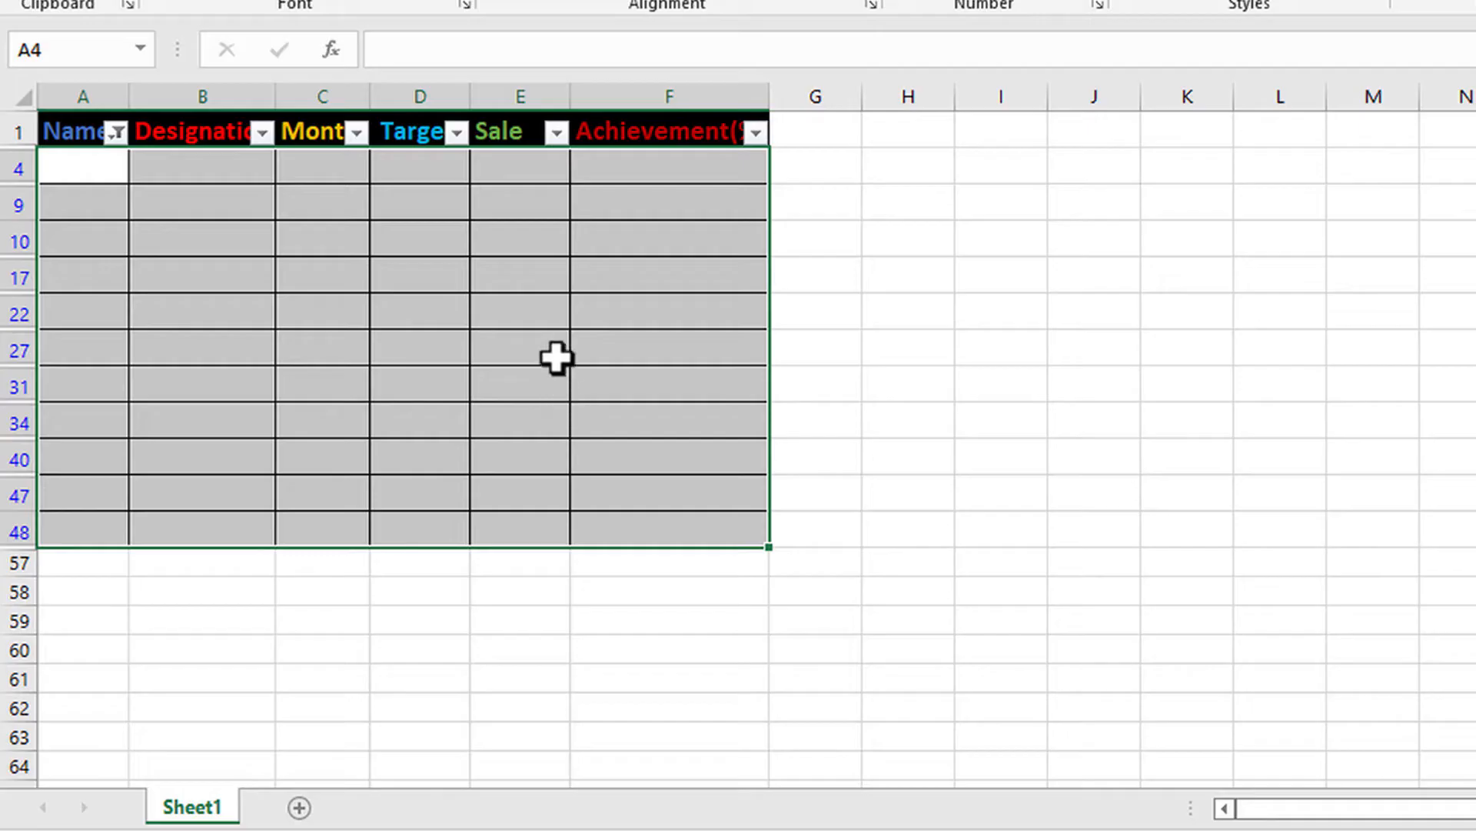
right_click(529, 316)
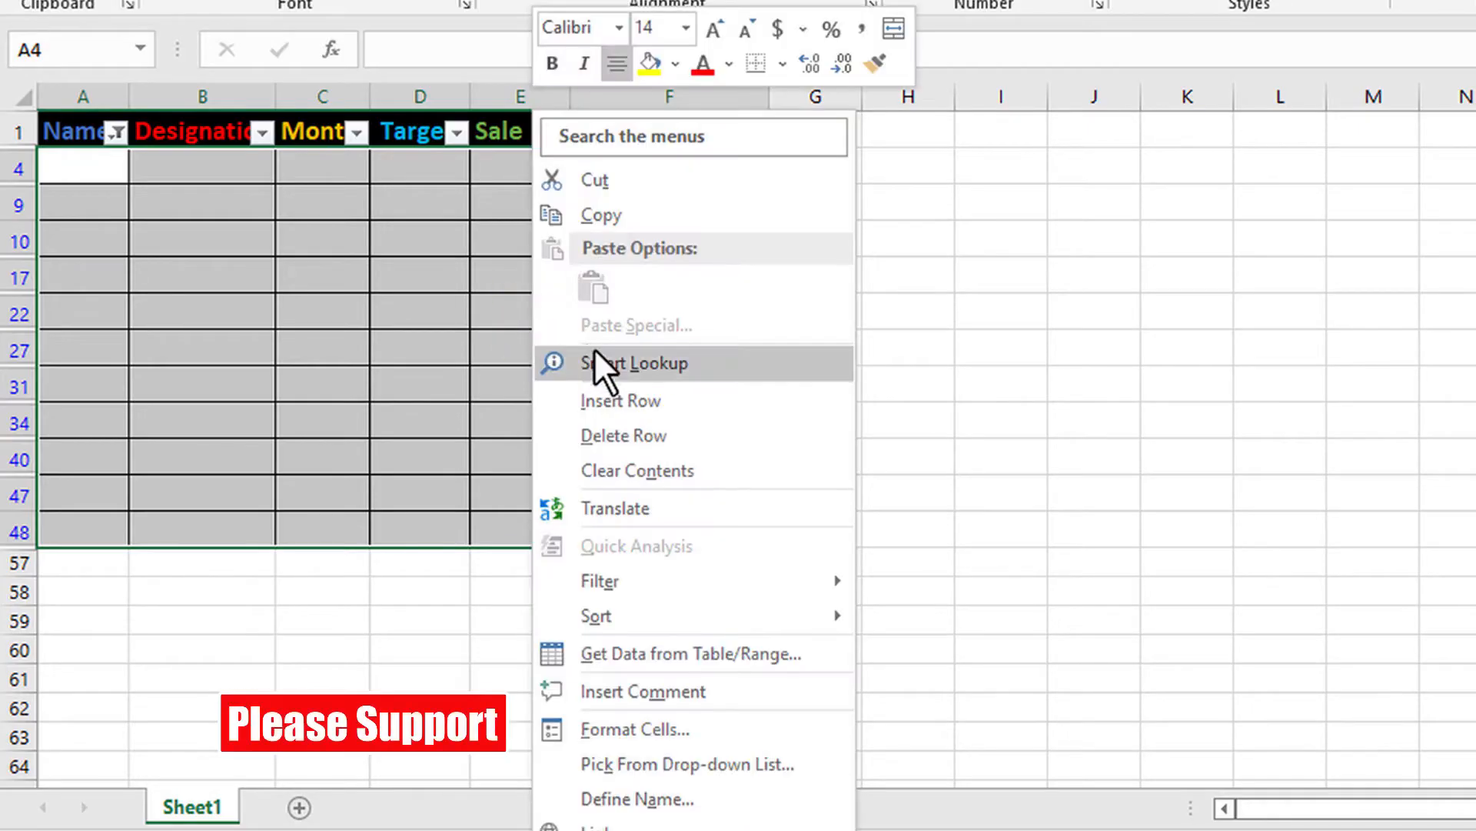
click(680, 436)
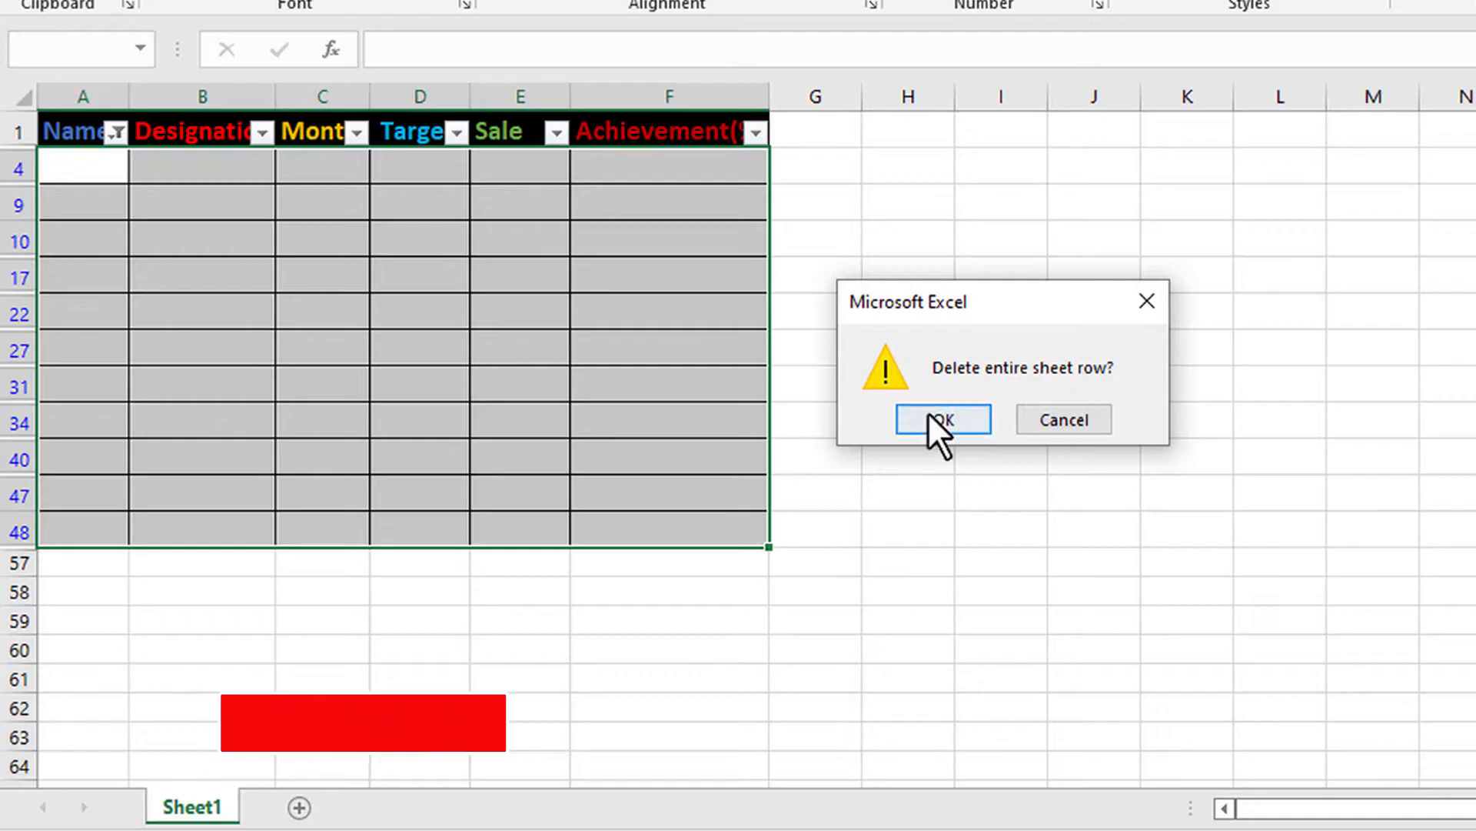
click(959, 418)
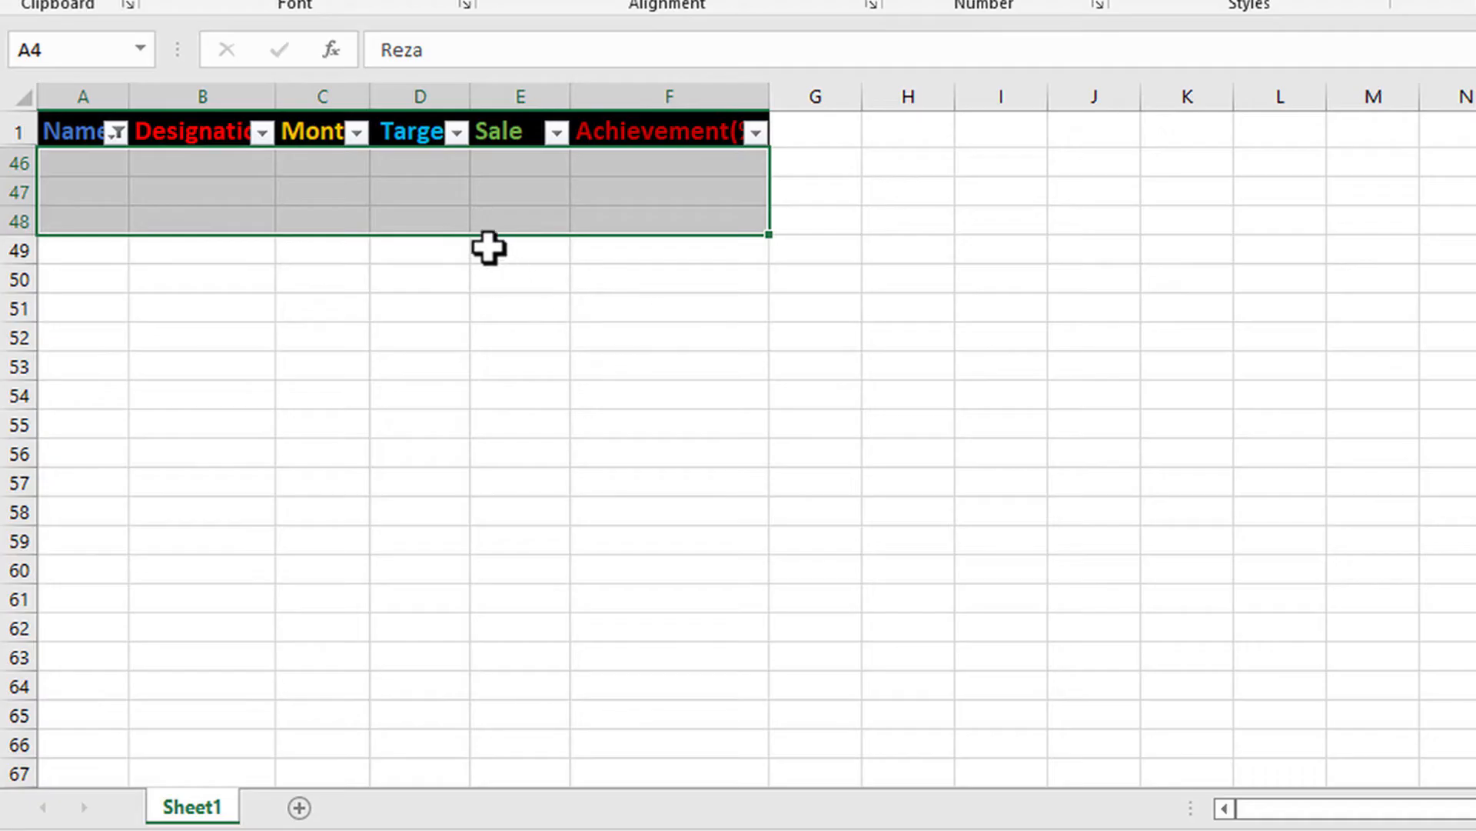
Undo the row deletion and delete the same selected blank rows again.
key(ctrl+z)
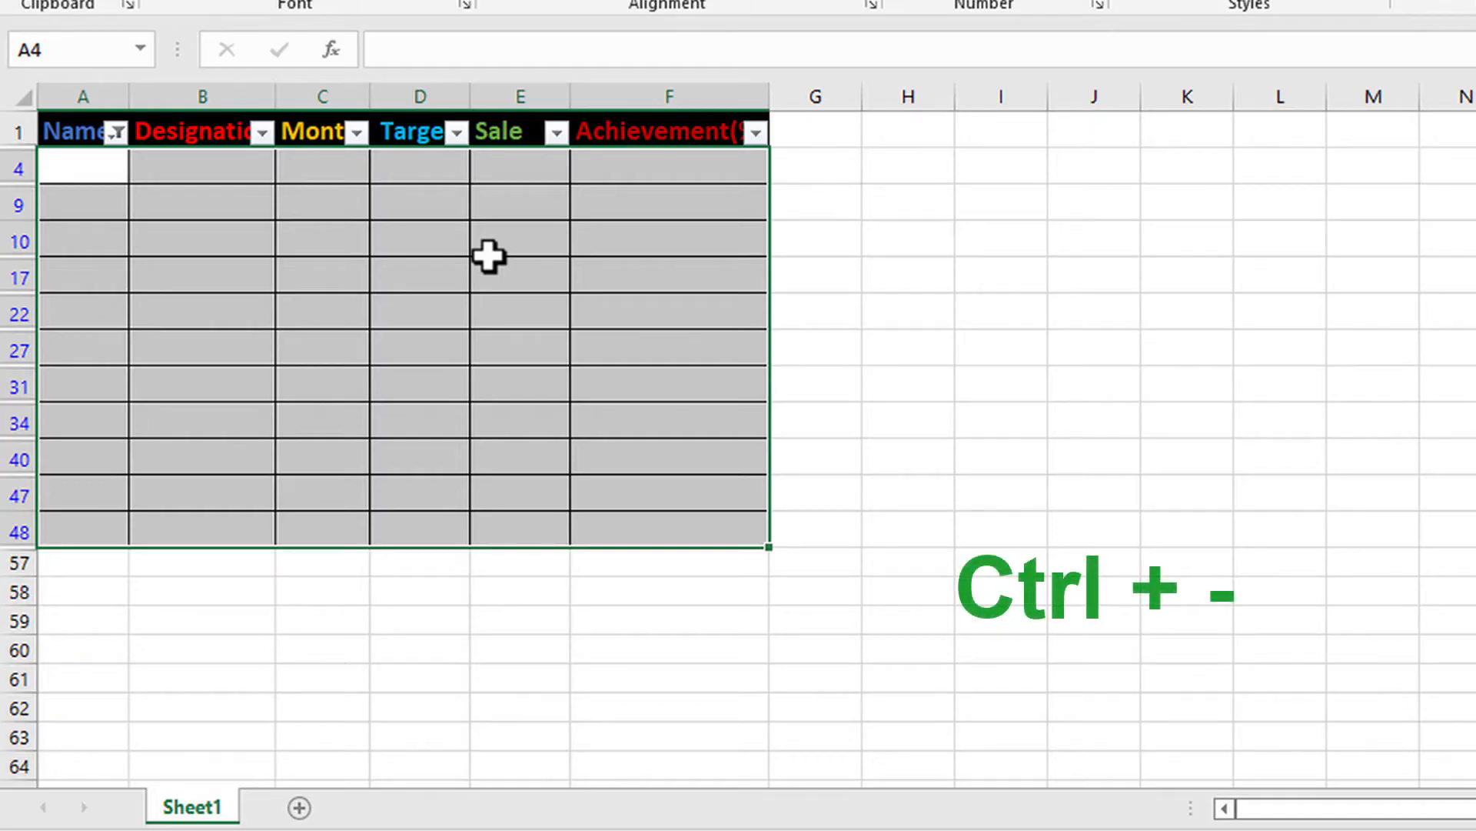
key(ctrl+minus)
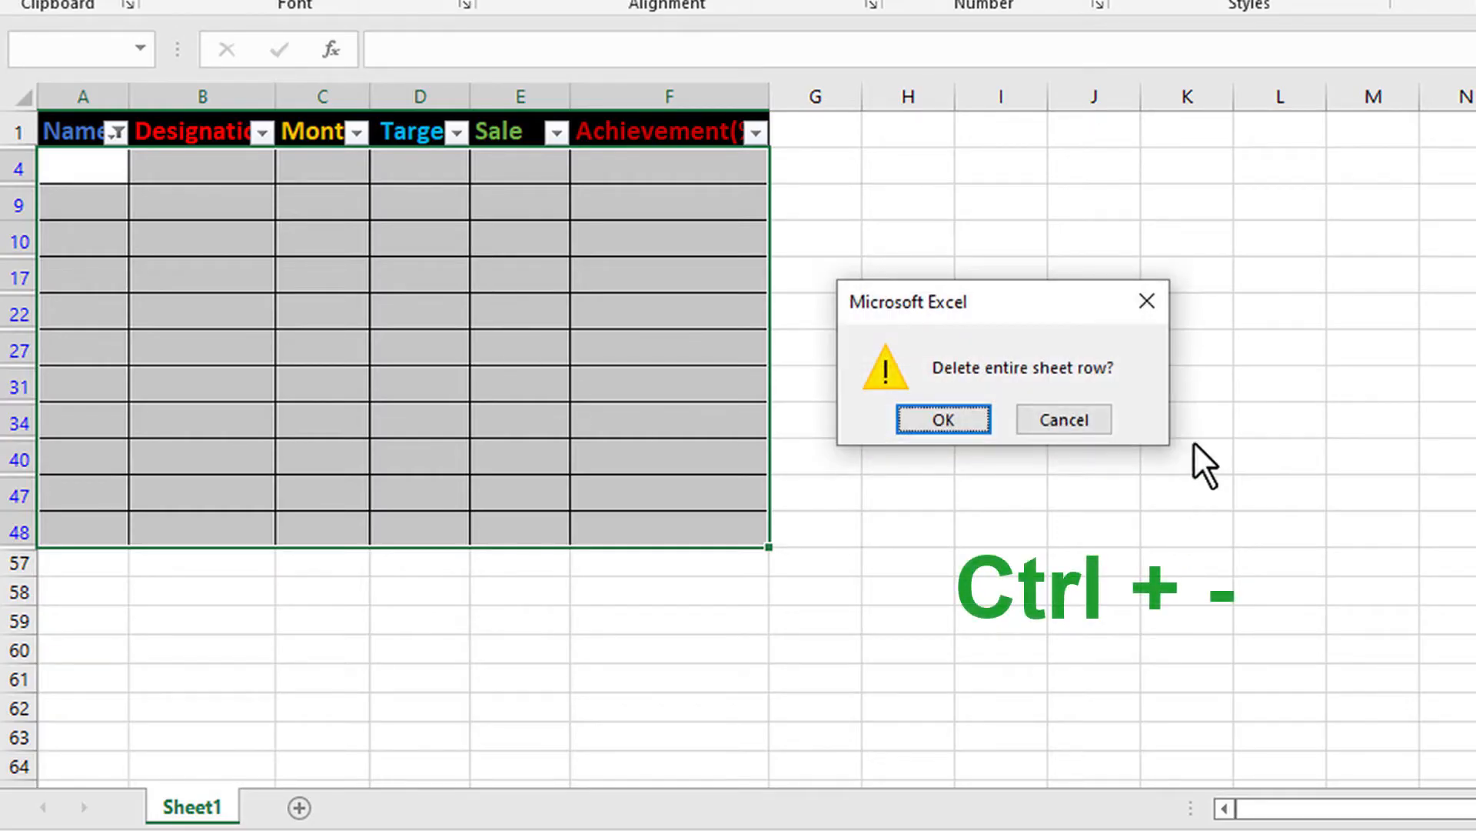
click(971, 419)
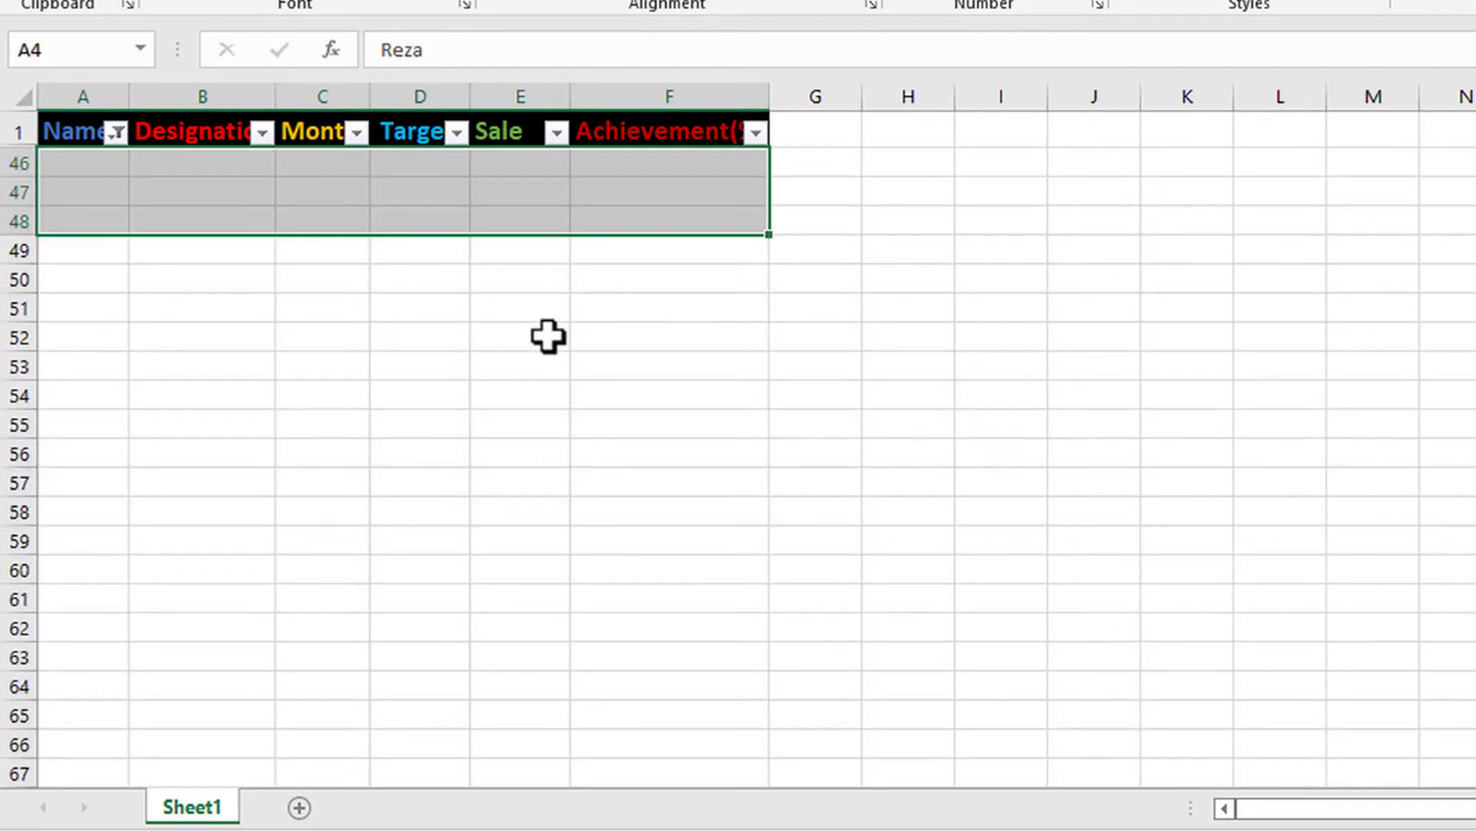
Remove the filter from the table and check the full list for remaining blank rows.
click(548, 336)
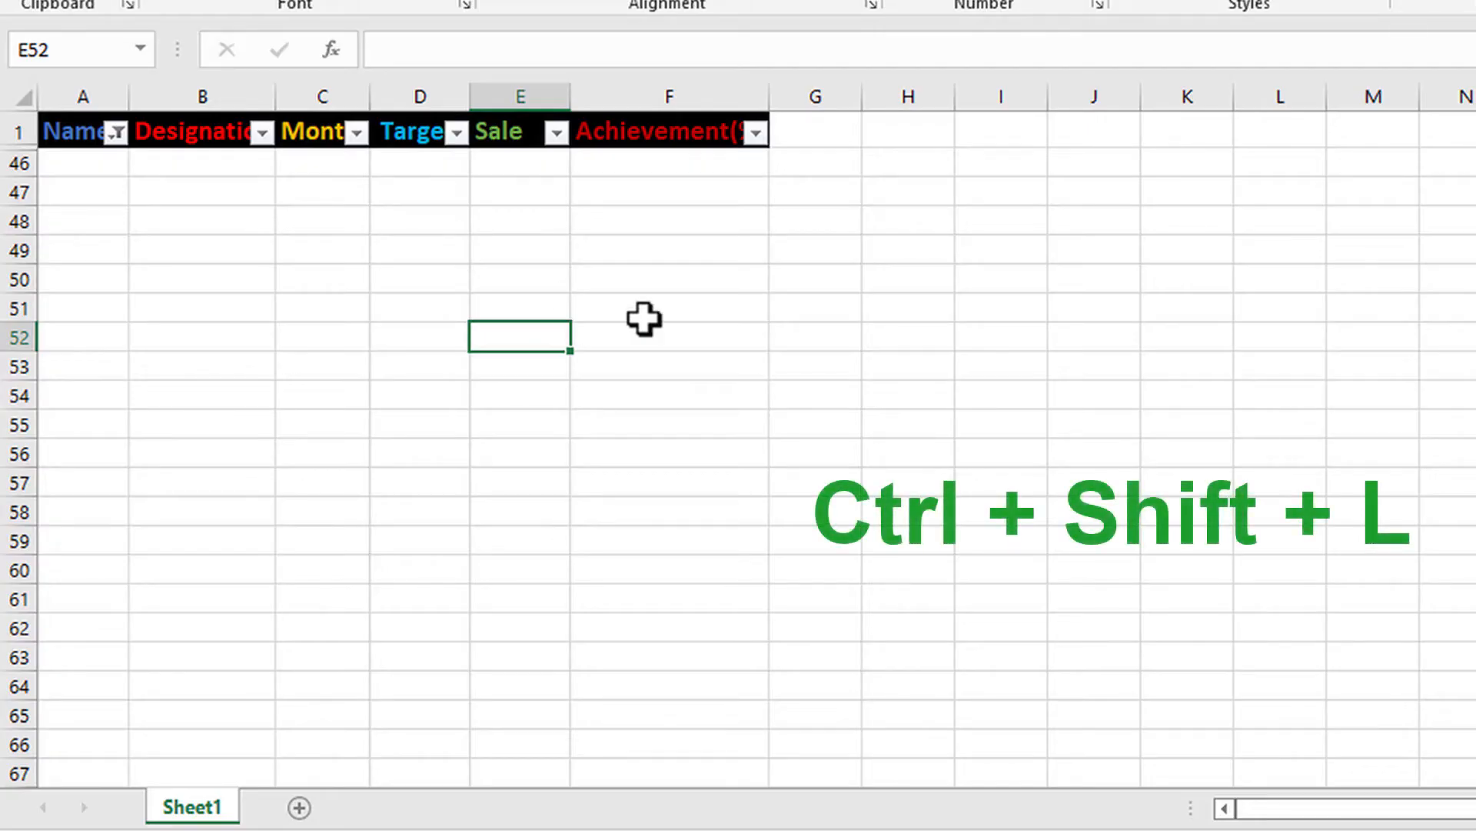
key(ctrl+shift+l)
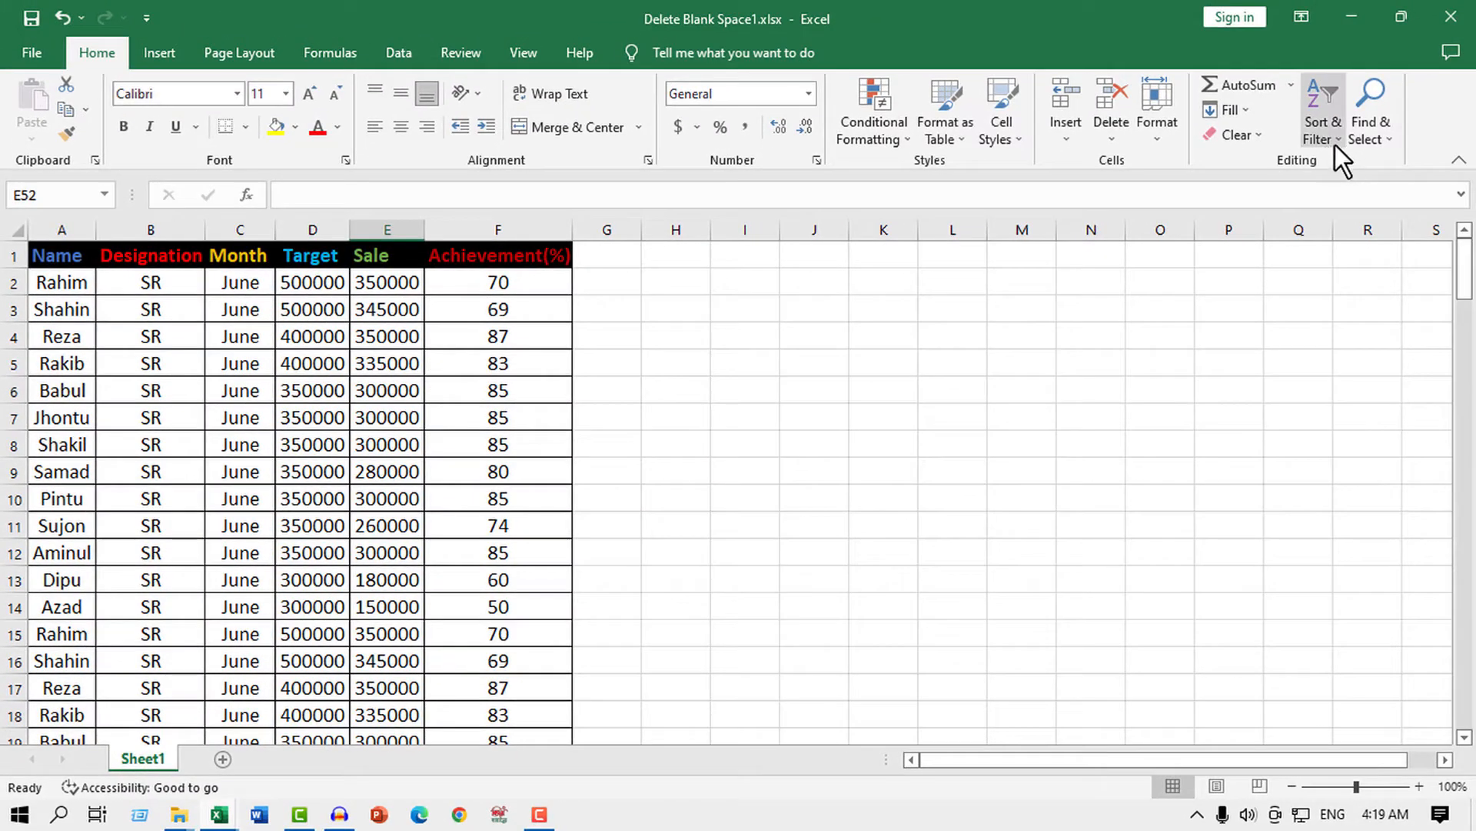
click(1335, 141)
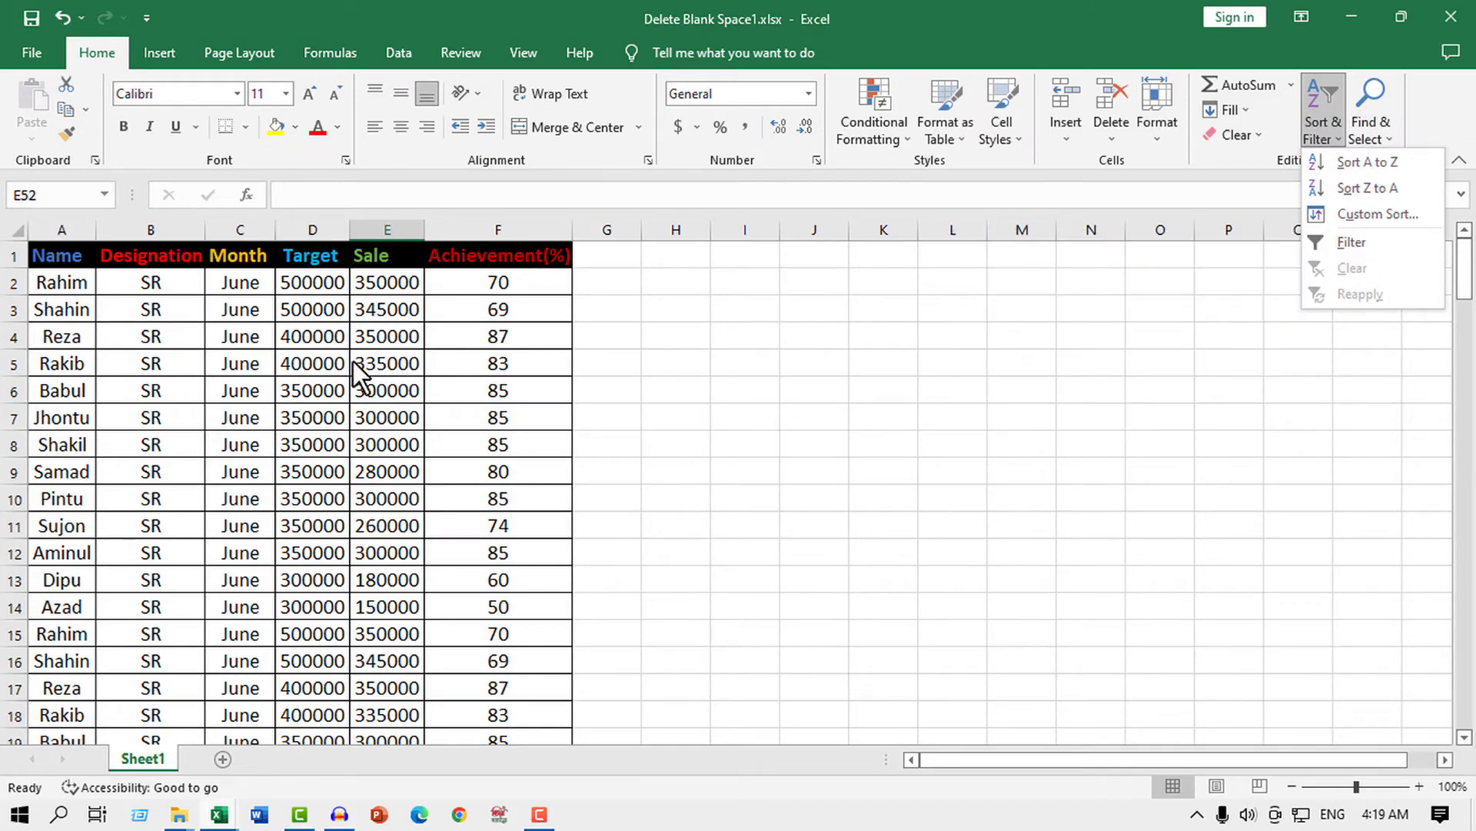
scroll(422, 511, down, 12)
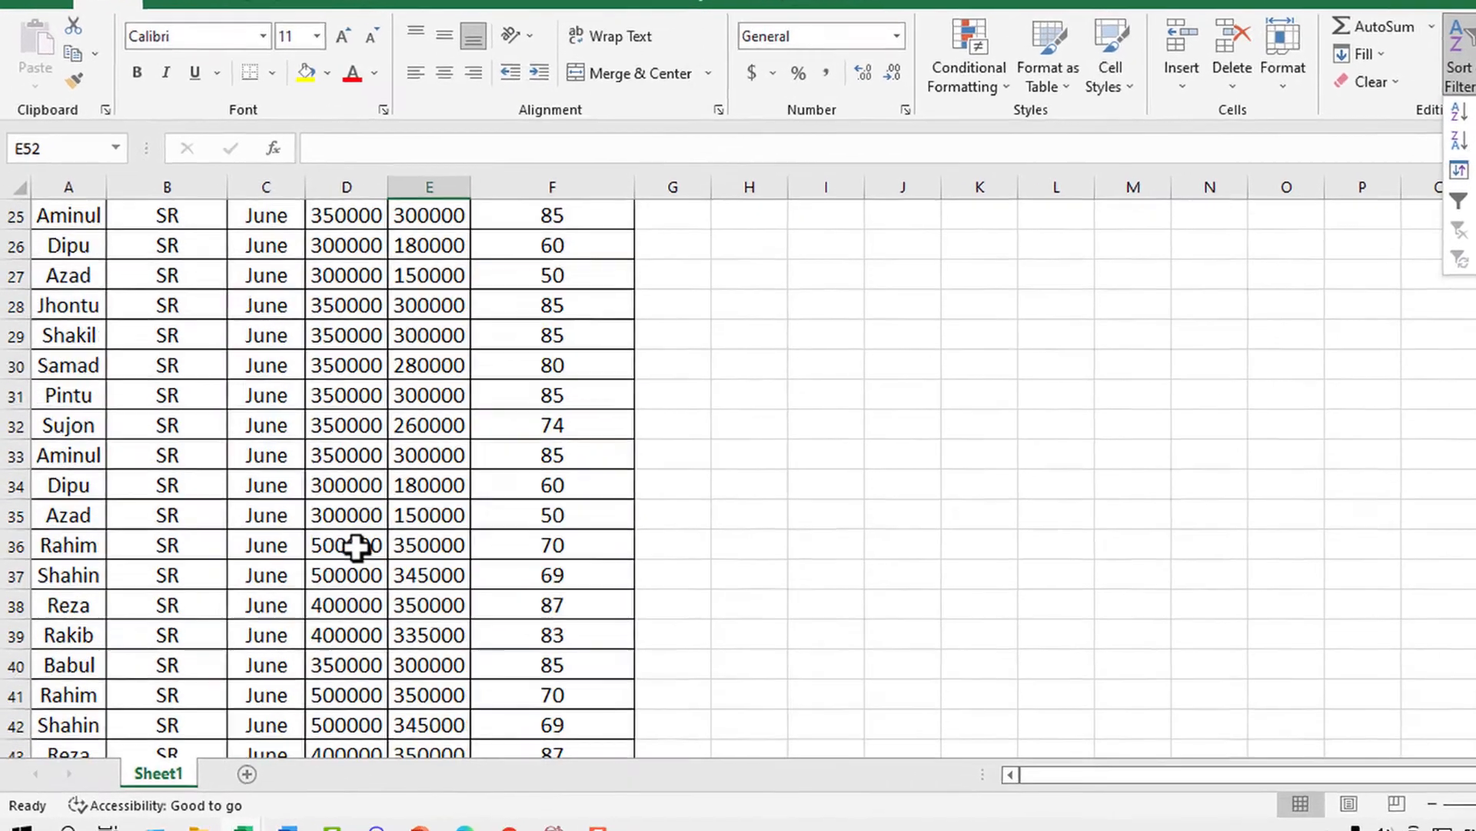
scroll(430, 532, up, 12)
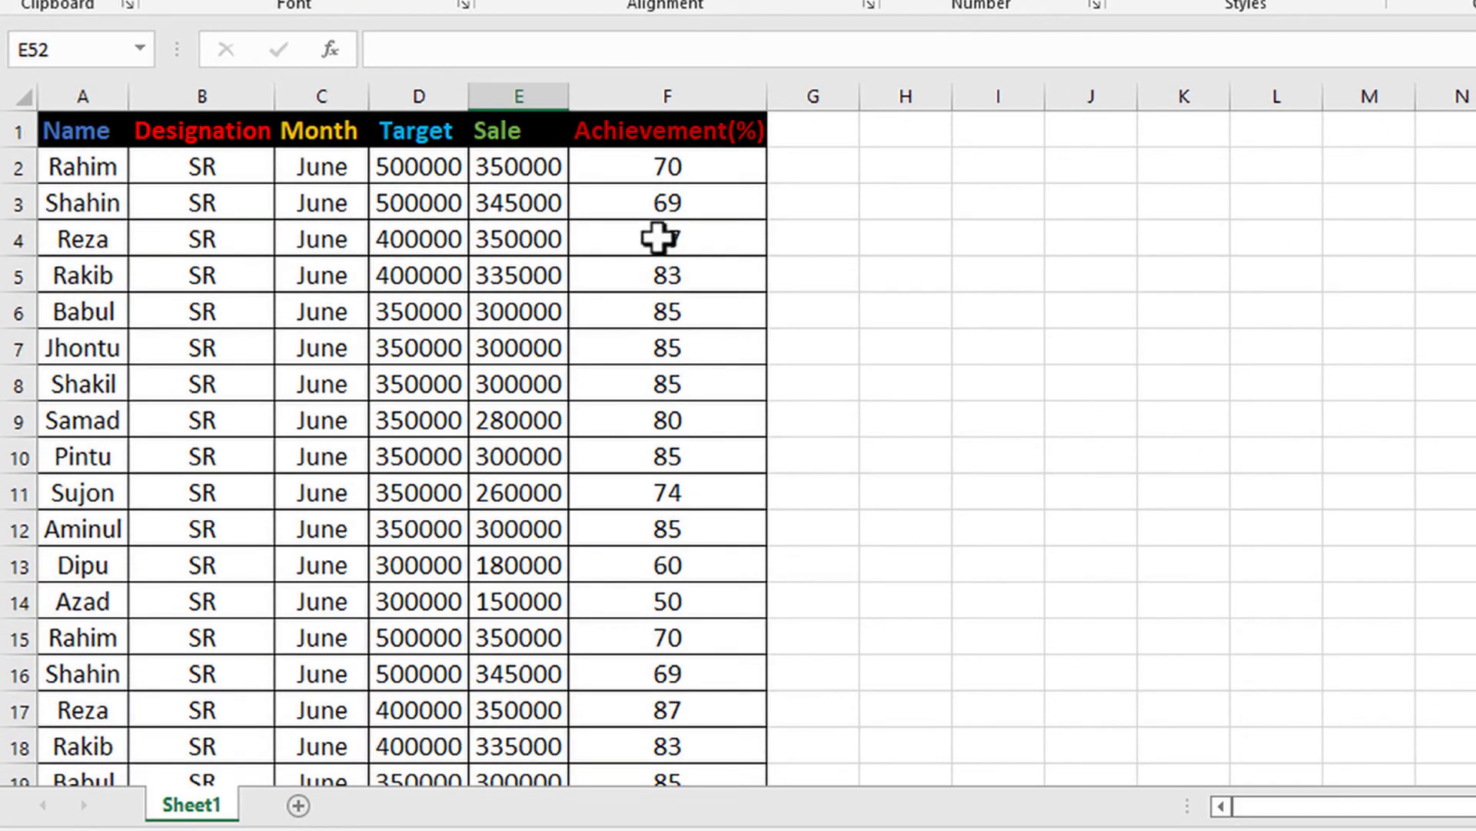
scroll(139, 412, down, 13)
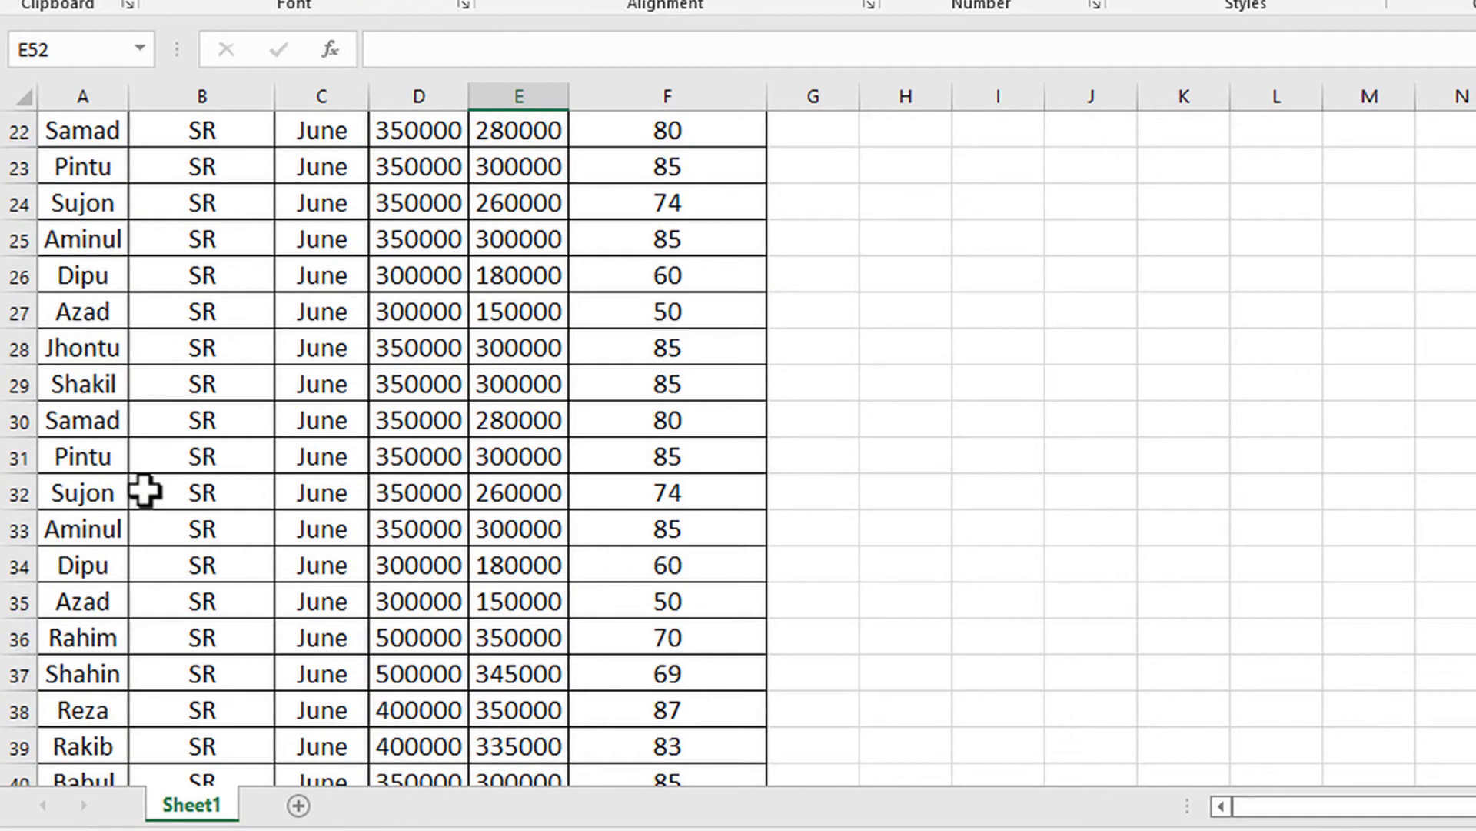
scroll(261, 452, up, 13)
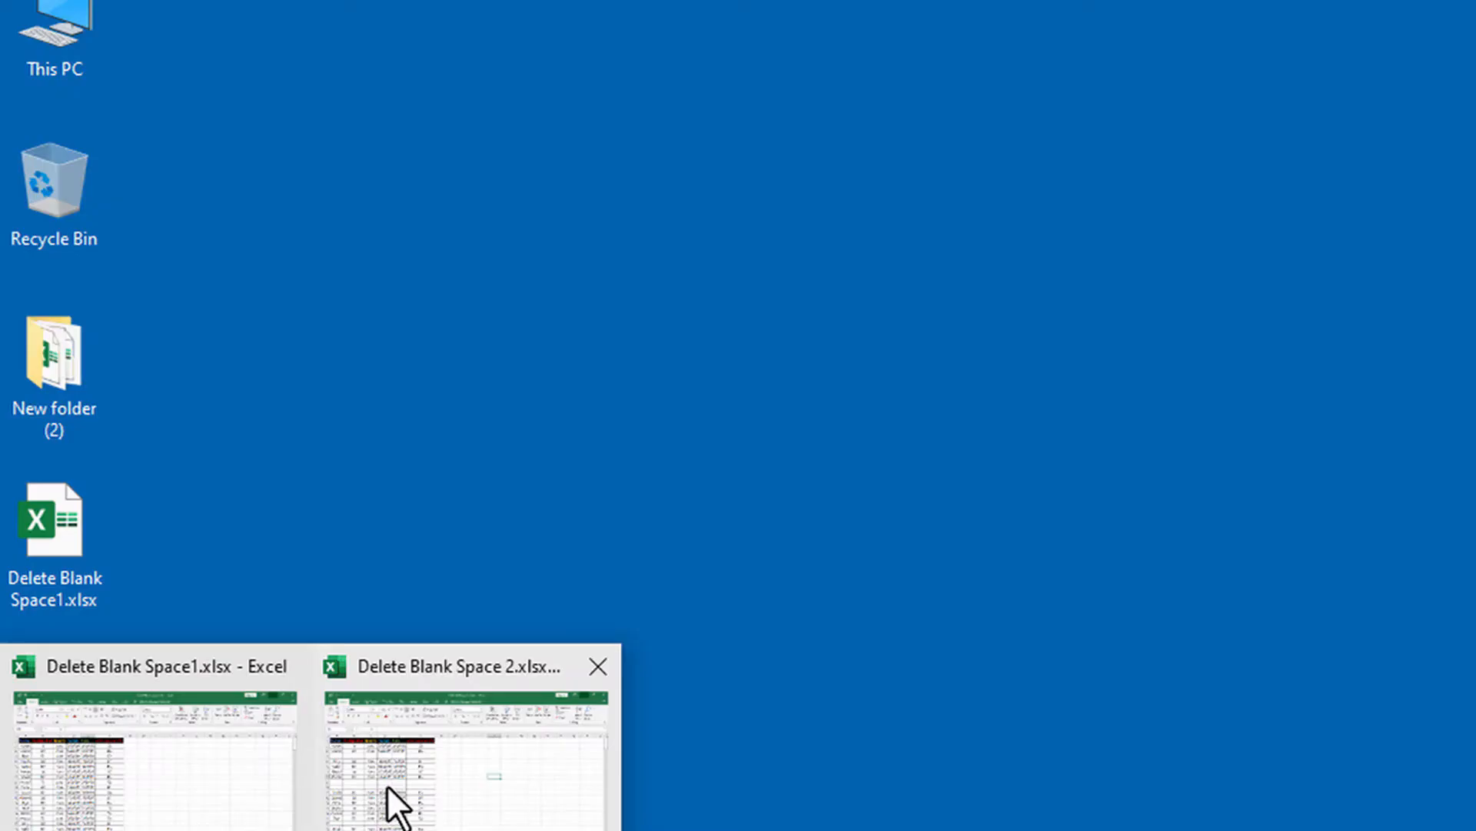
Switch to the Delete Blank Space 2.xlsx workbook and select its entire table, including the header row.
click(386, 784)
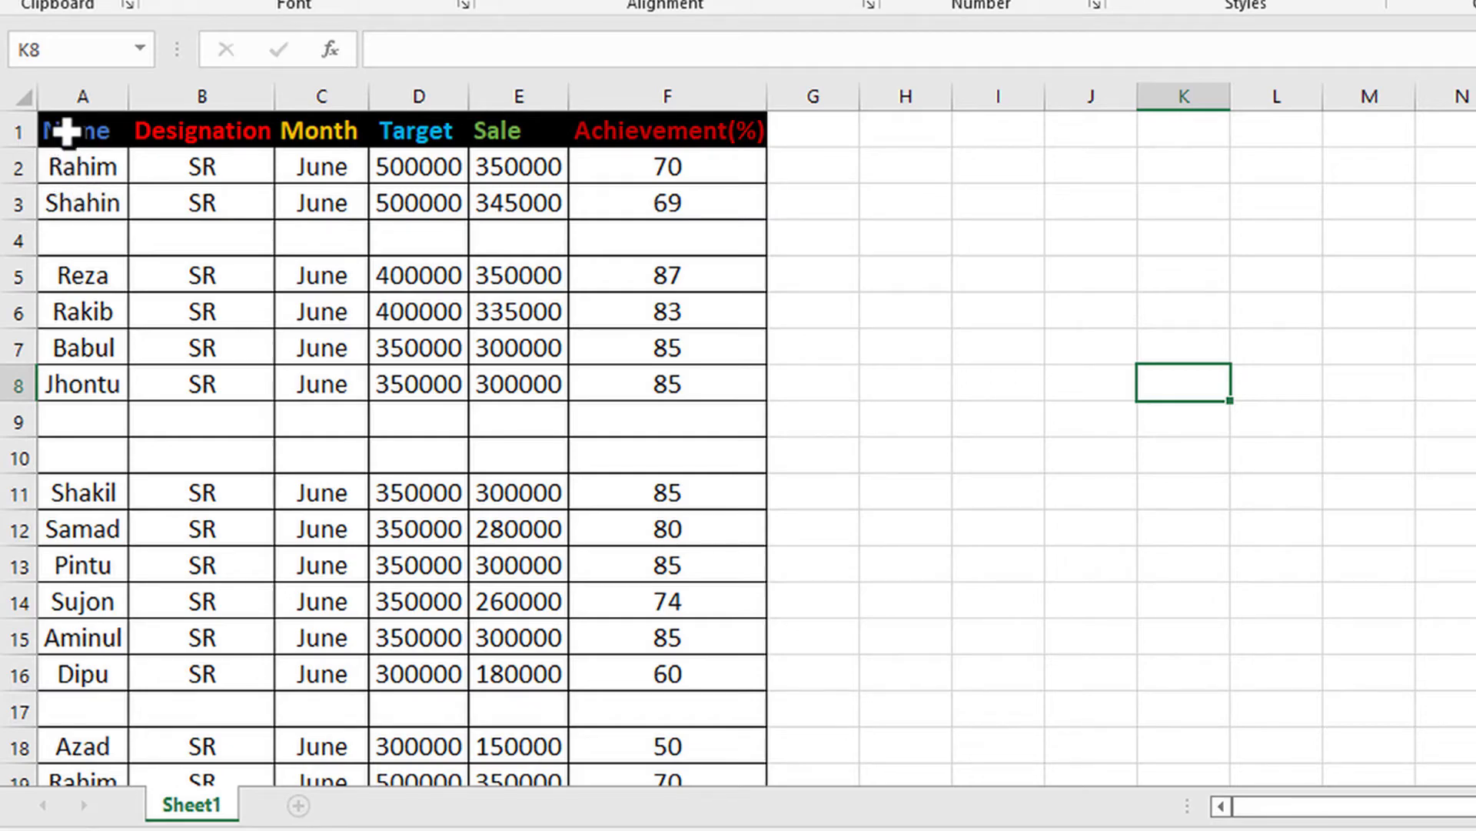
drag(65, 130, 719, 570)
scroll(1020, 360, up, 6)
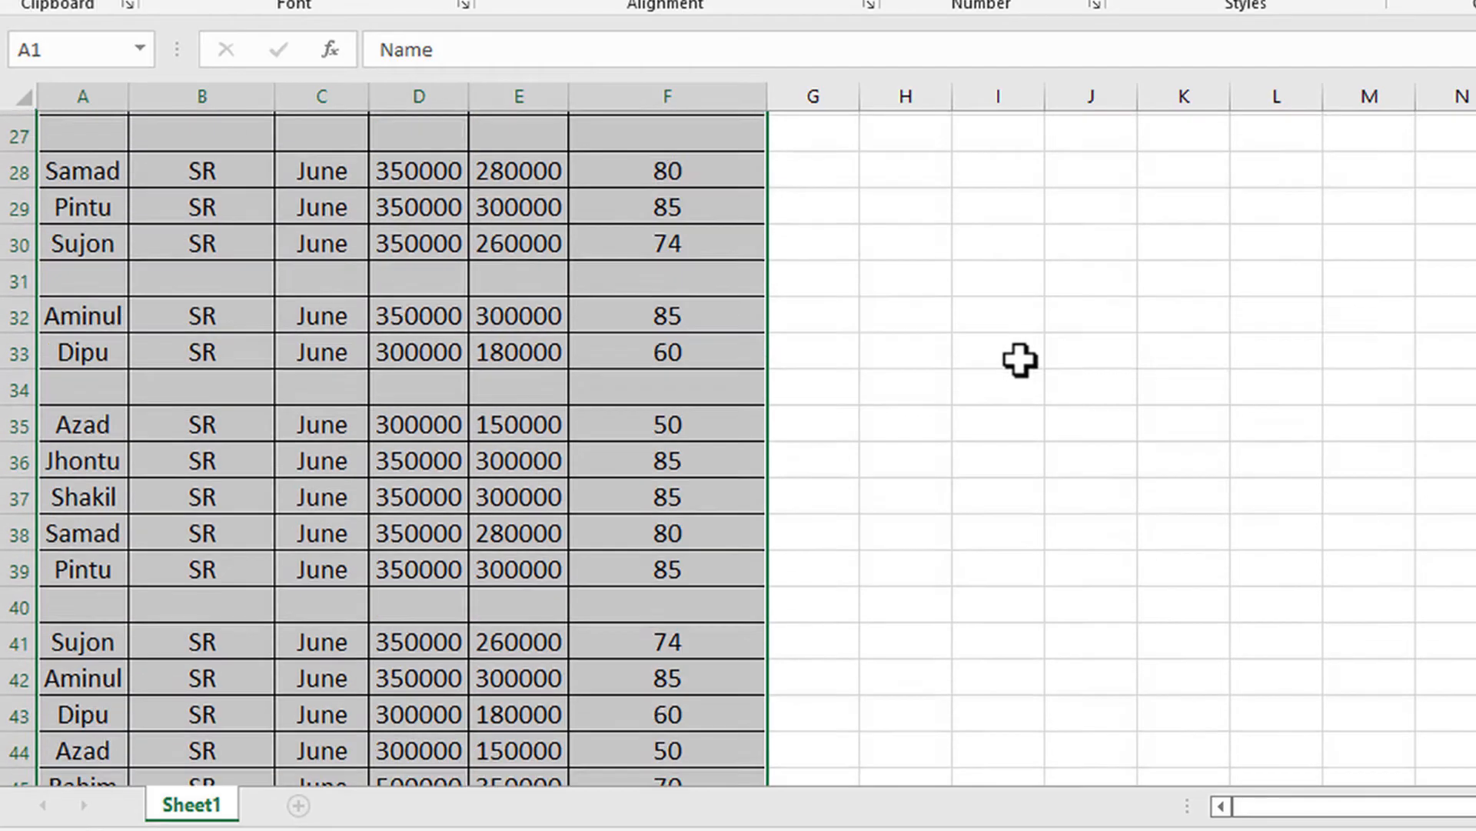
scroll(1020, 359, up, 4)
scroll(596, 321, up, 3)
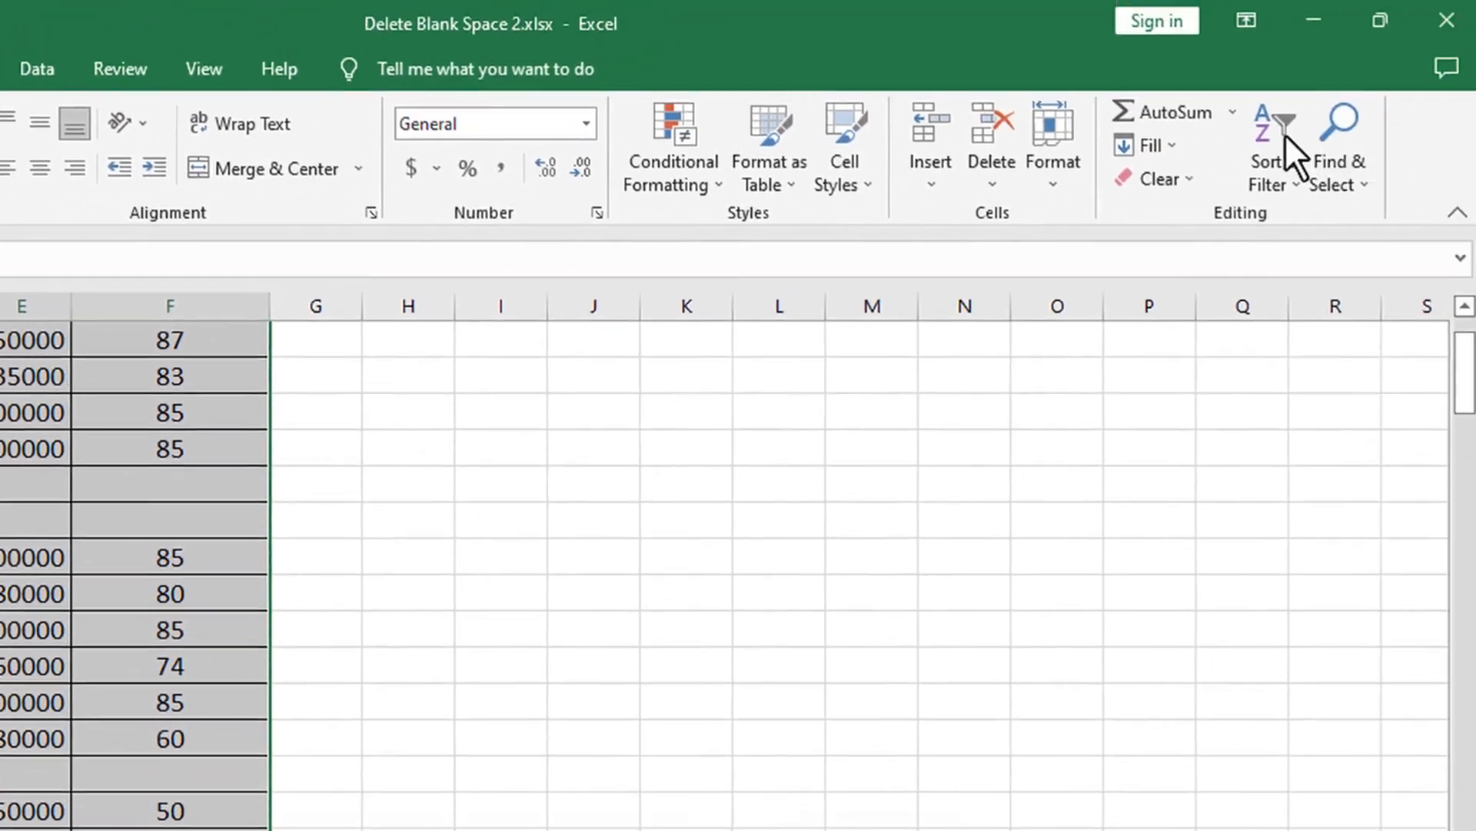
click(1361, 181)
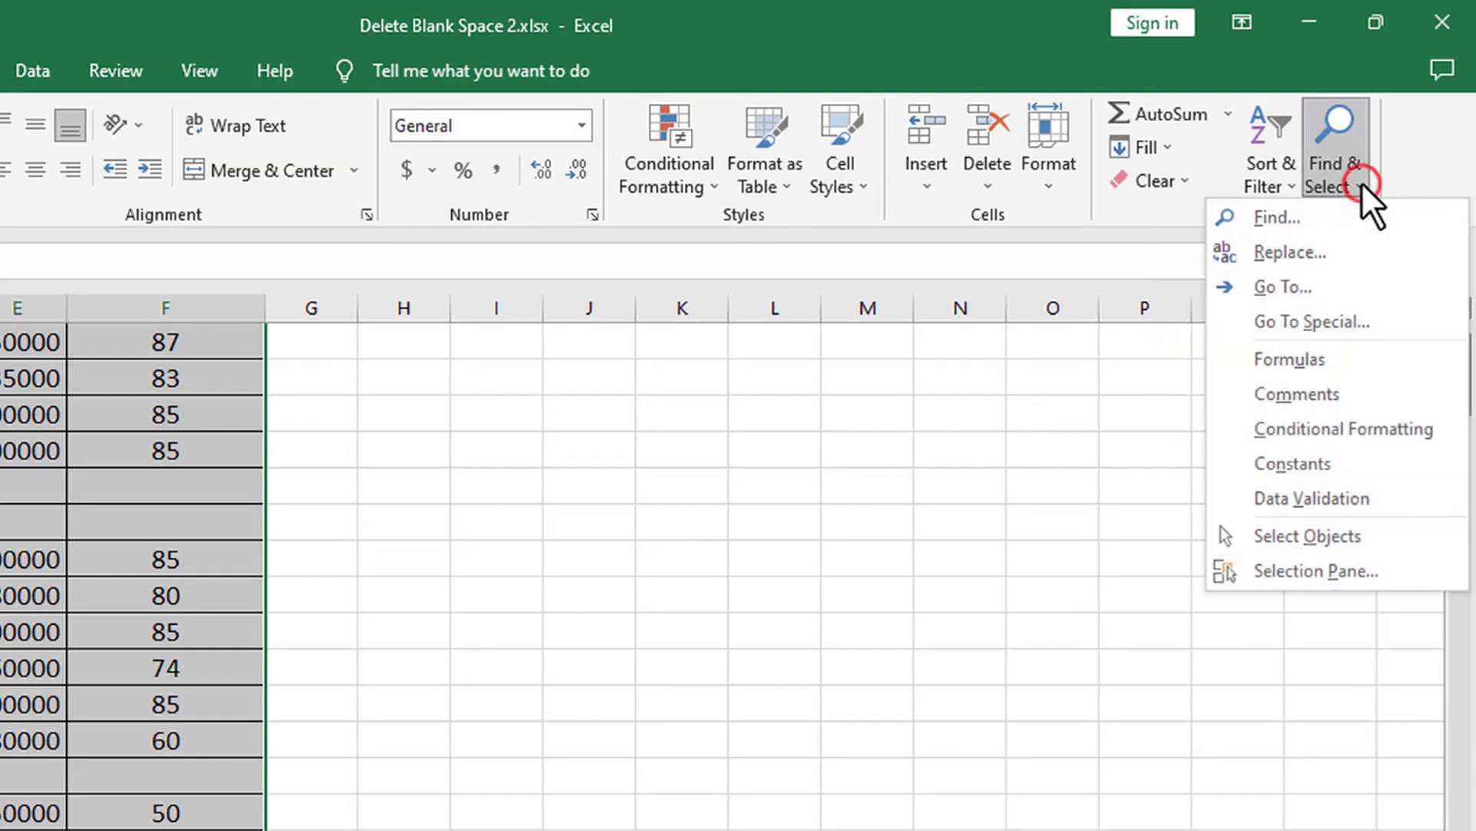
click(1335, 286)
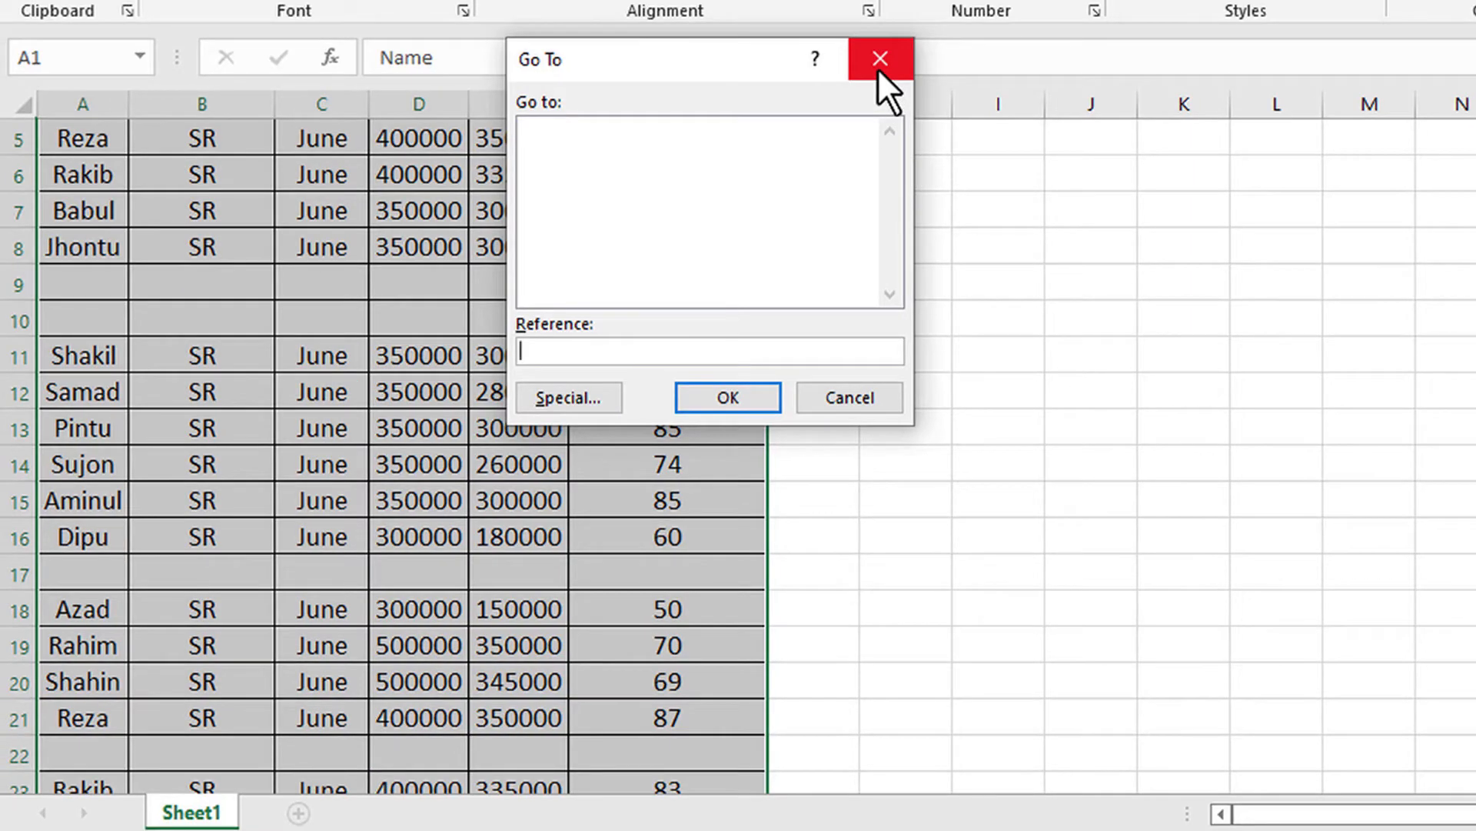
click(879, 59)
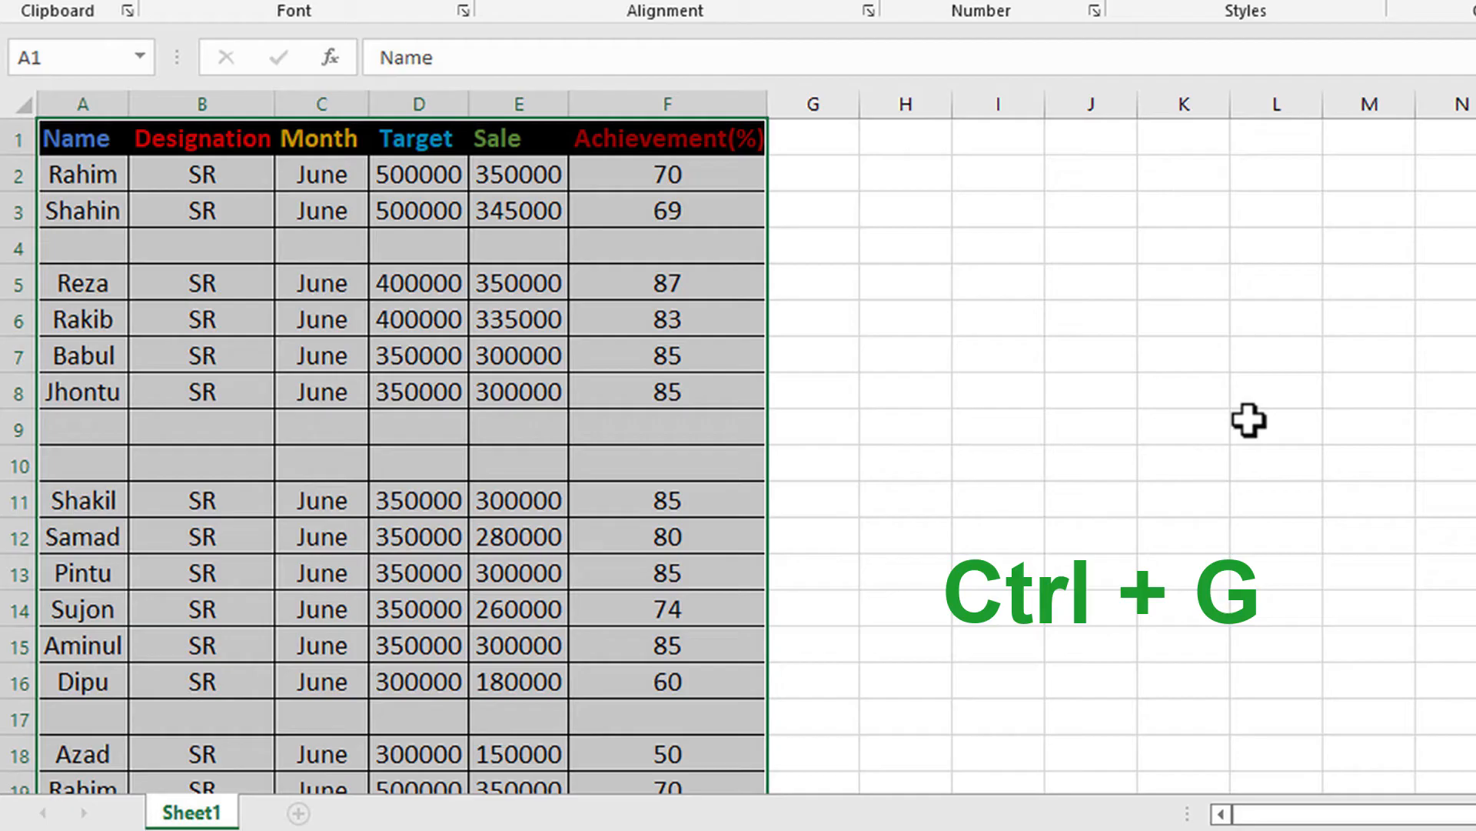
Select all blank cells within the selected table using Go To Special with the Blanks option.
key(ctrl+g)
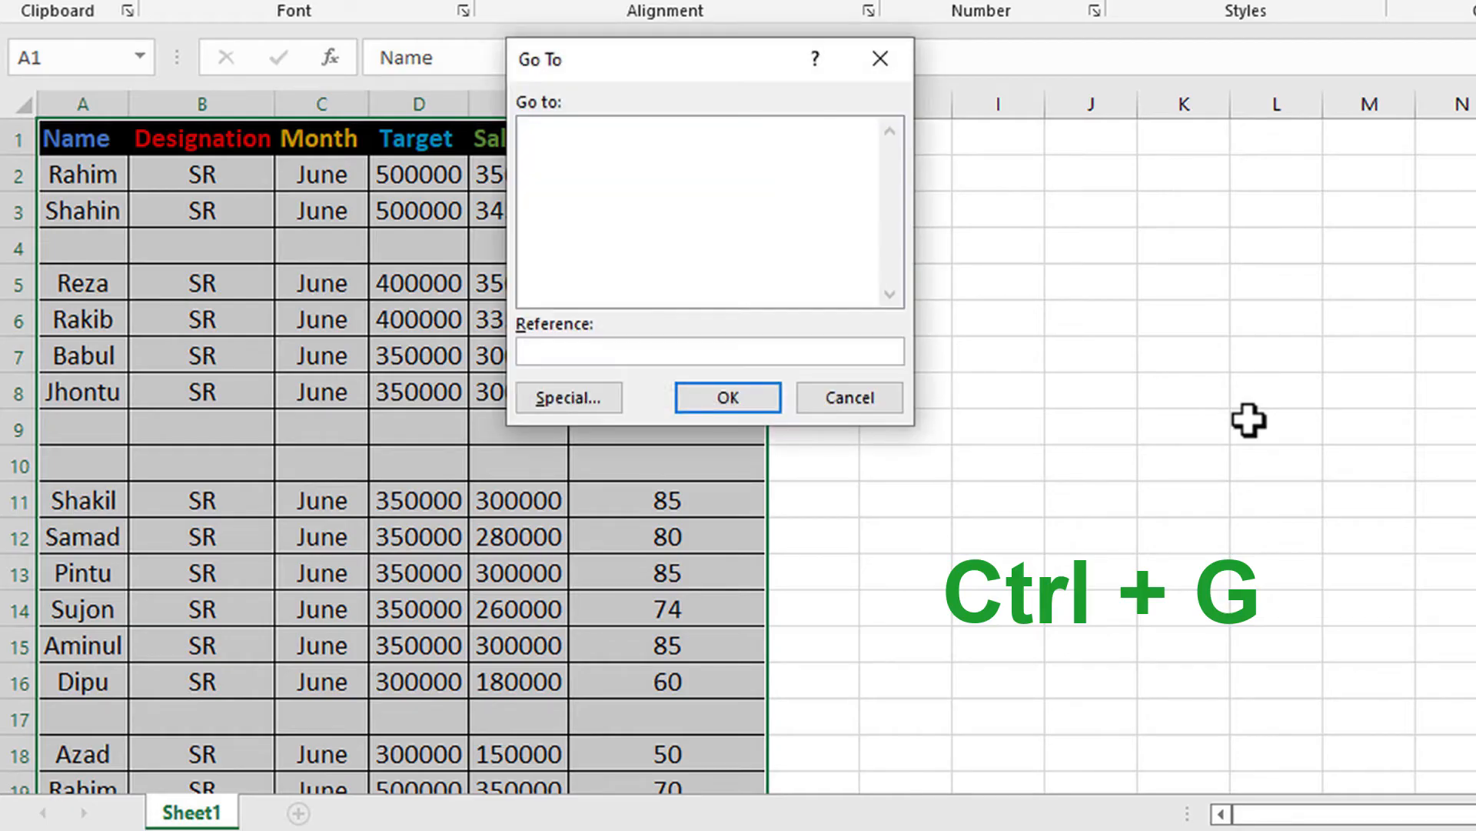
drag(669, 60, 1106, 77)
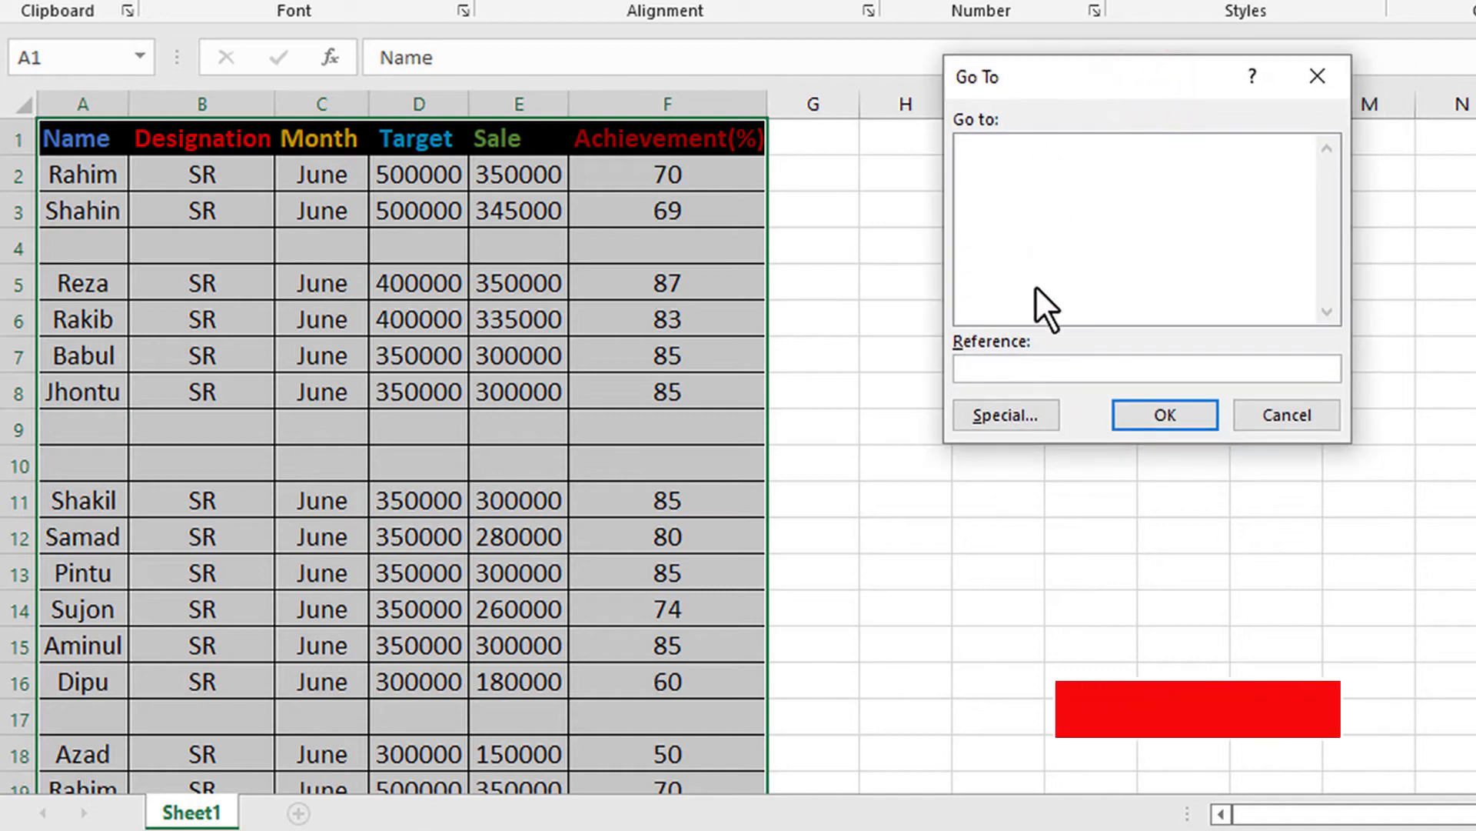
click(1020, 415)
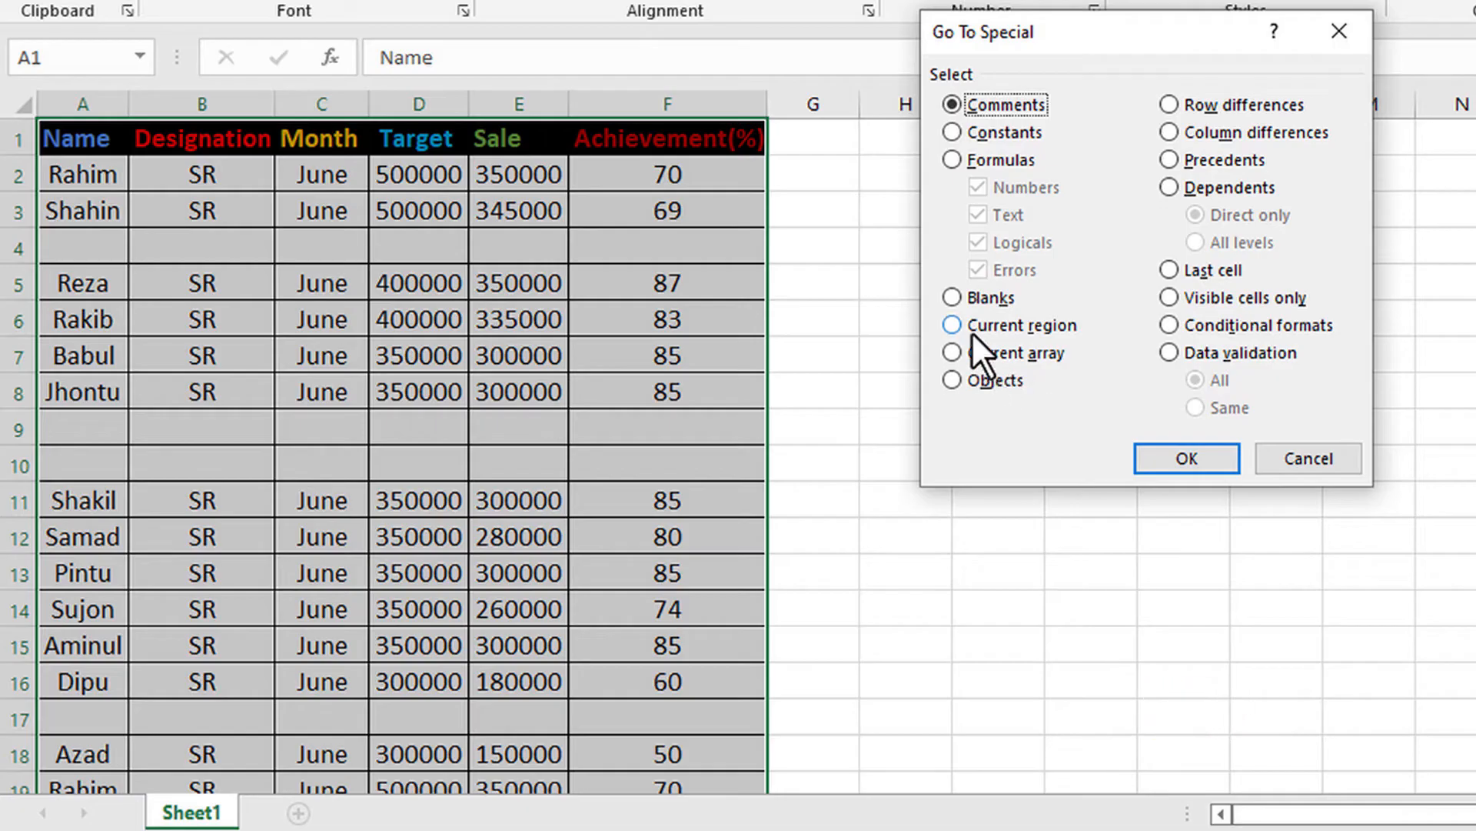
click(957, 296)
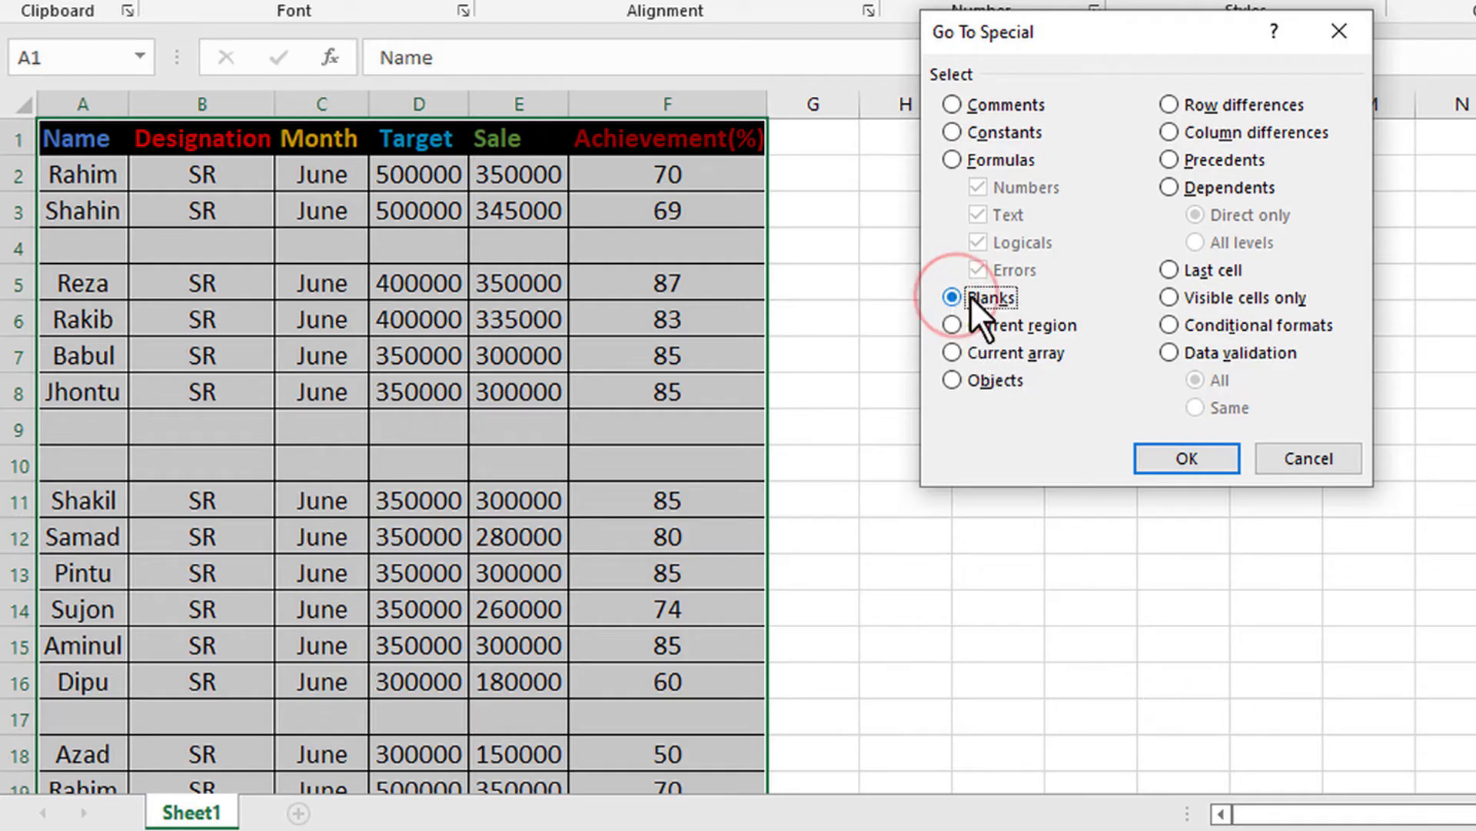
click(1187, 459)
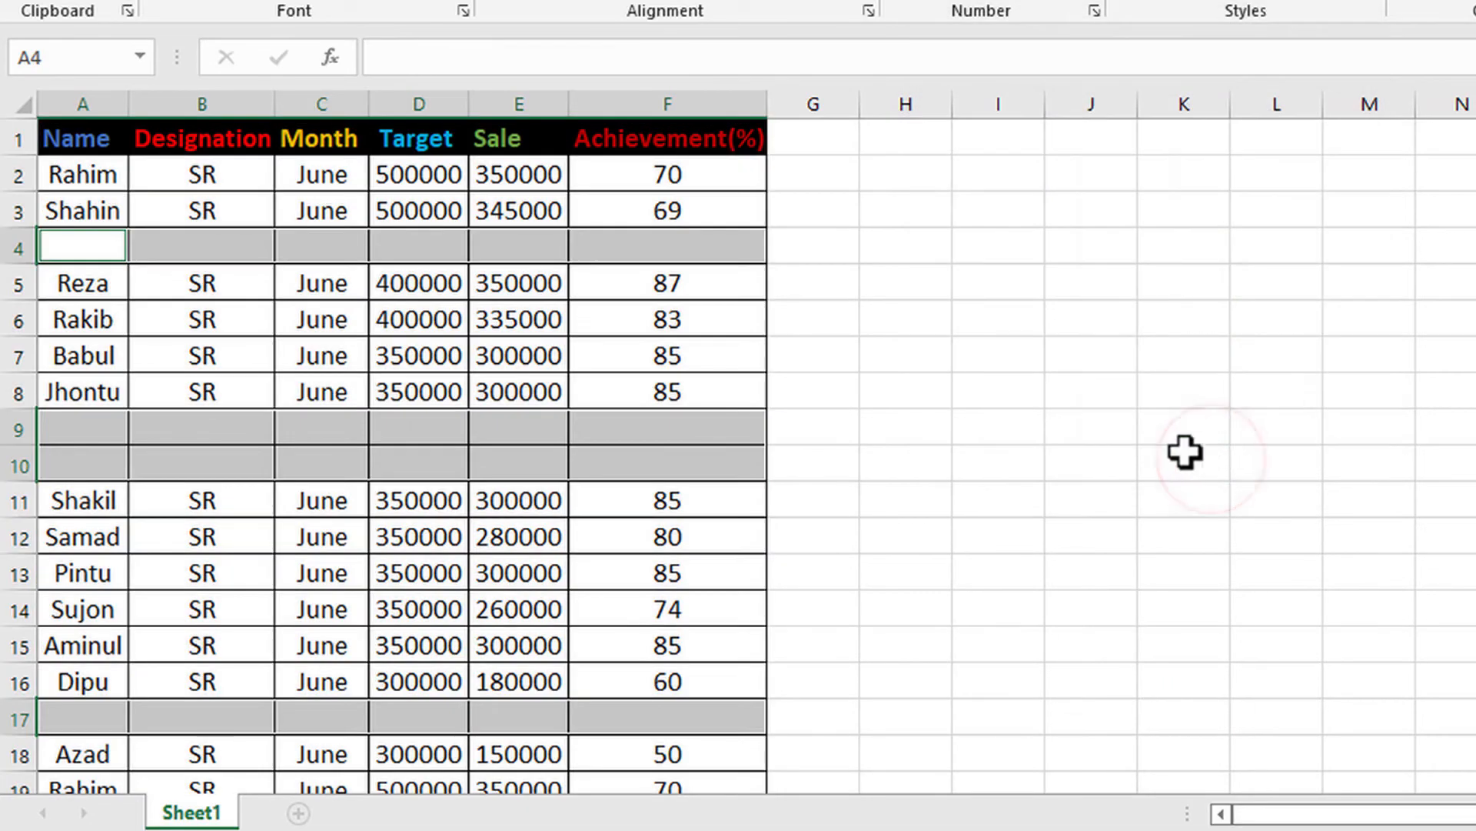
Delete the selected blank cells throughout the table with the Shift cells up option.
scroll(669, 308, down, 5)
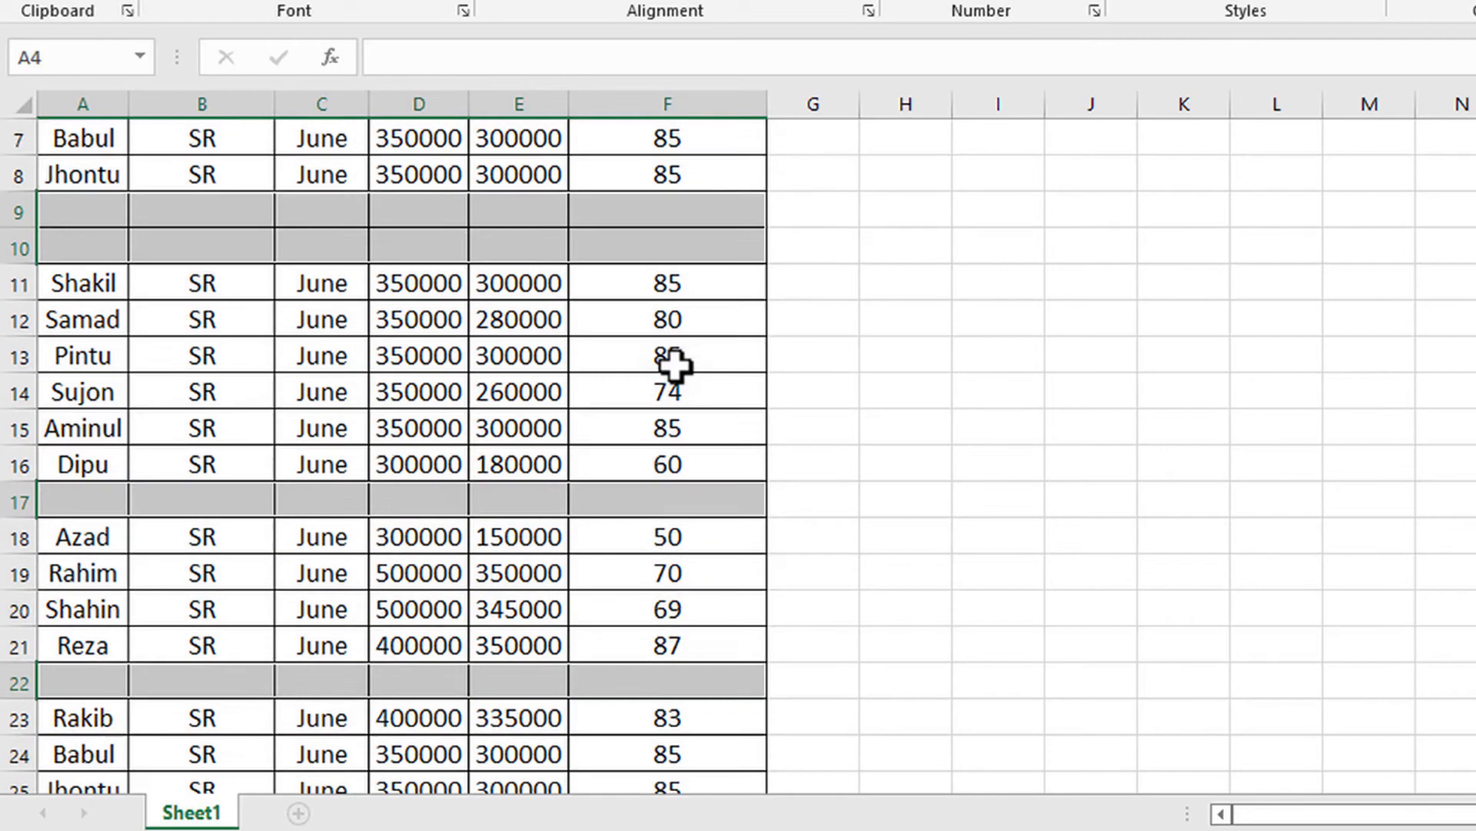
scroll(492, 600, down, 5)
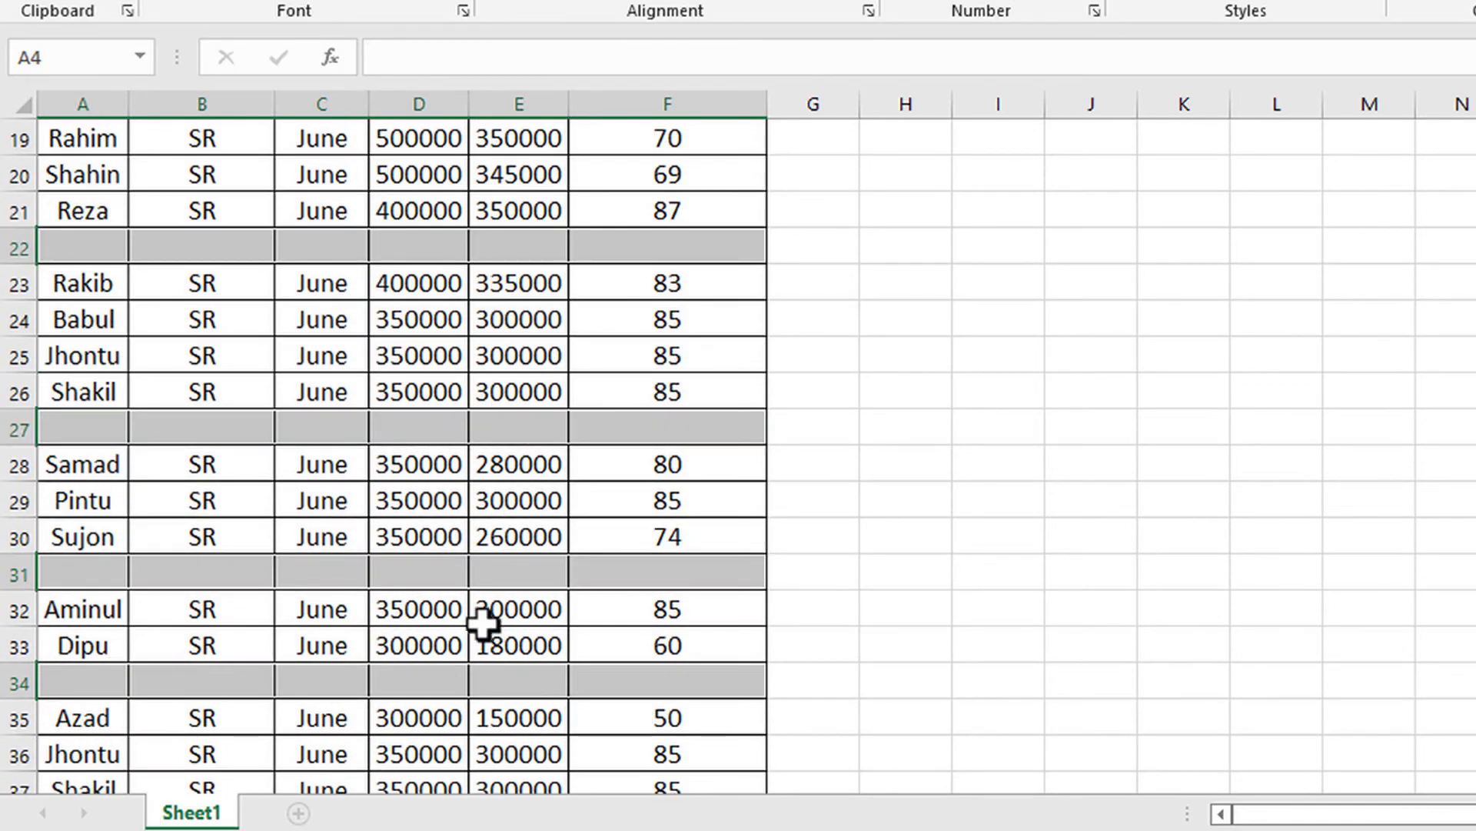
scroll(471, 667, down, 3)
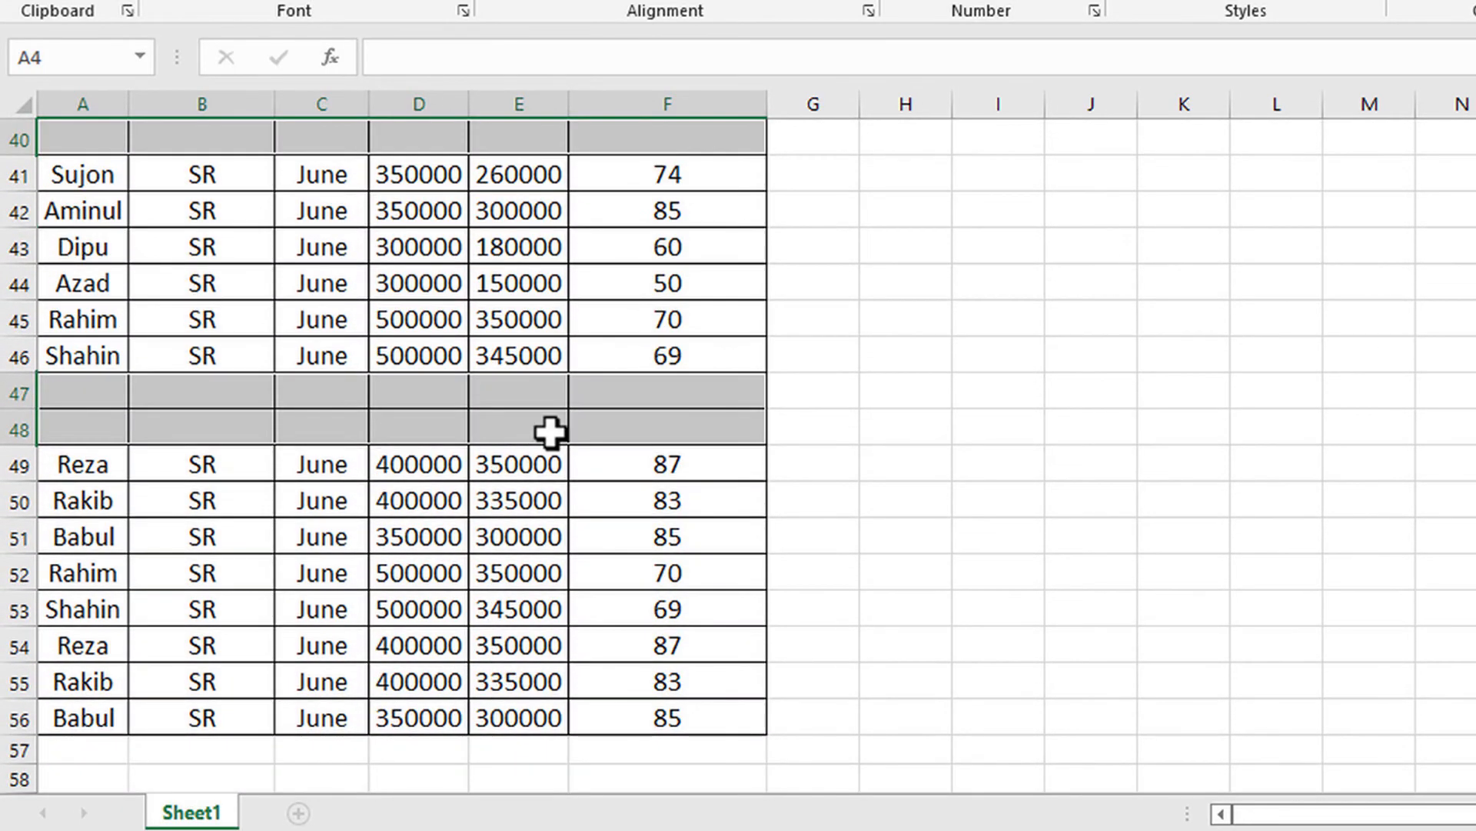
scroll(550, 432, up, 10)
scroll(582, 673, down, 3)
scroll(588, 677, up, 6)
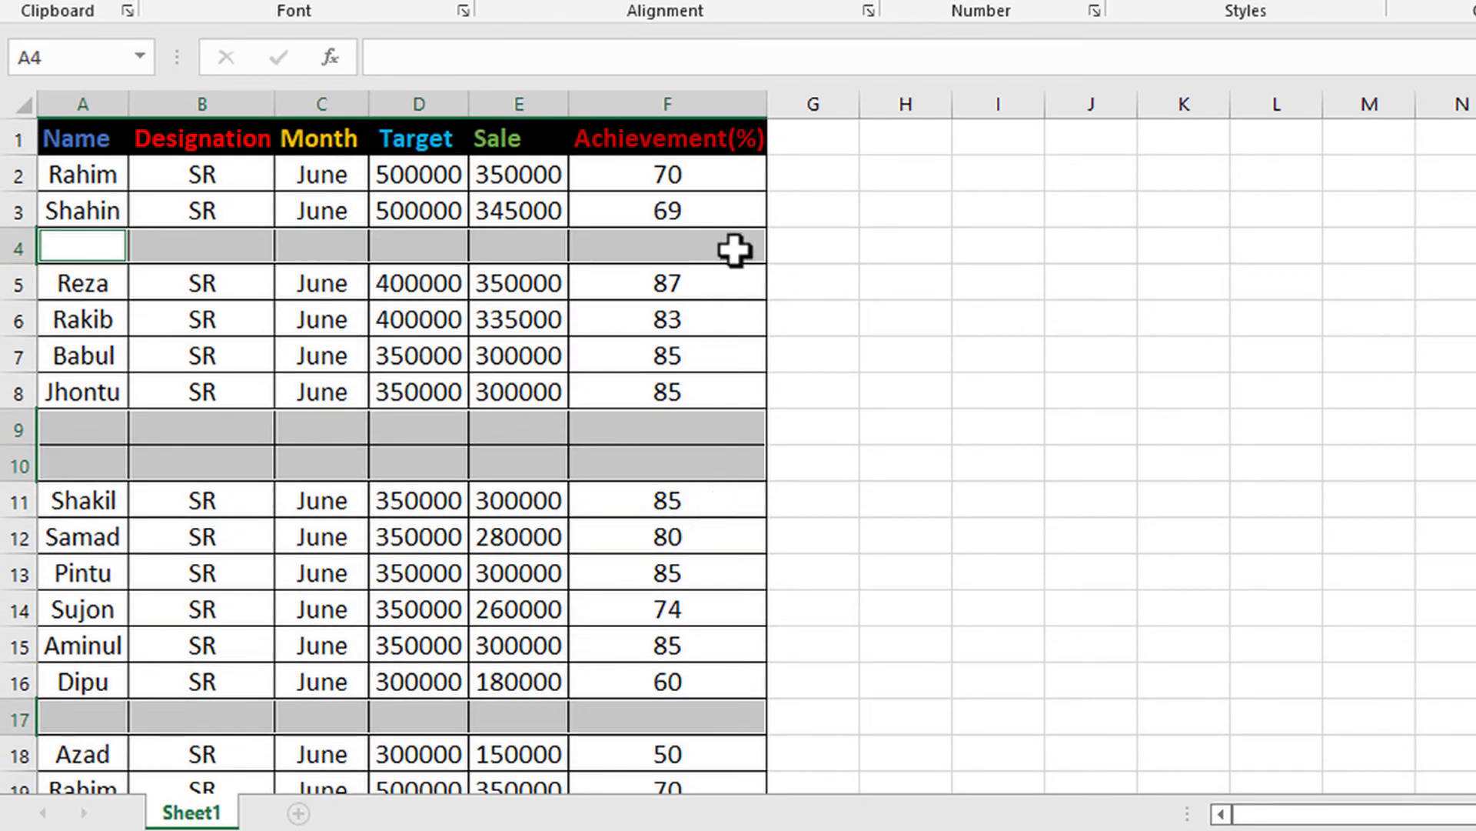
right_click(647, 246)
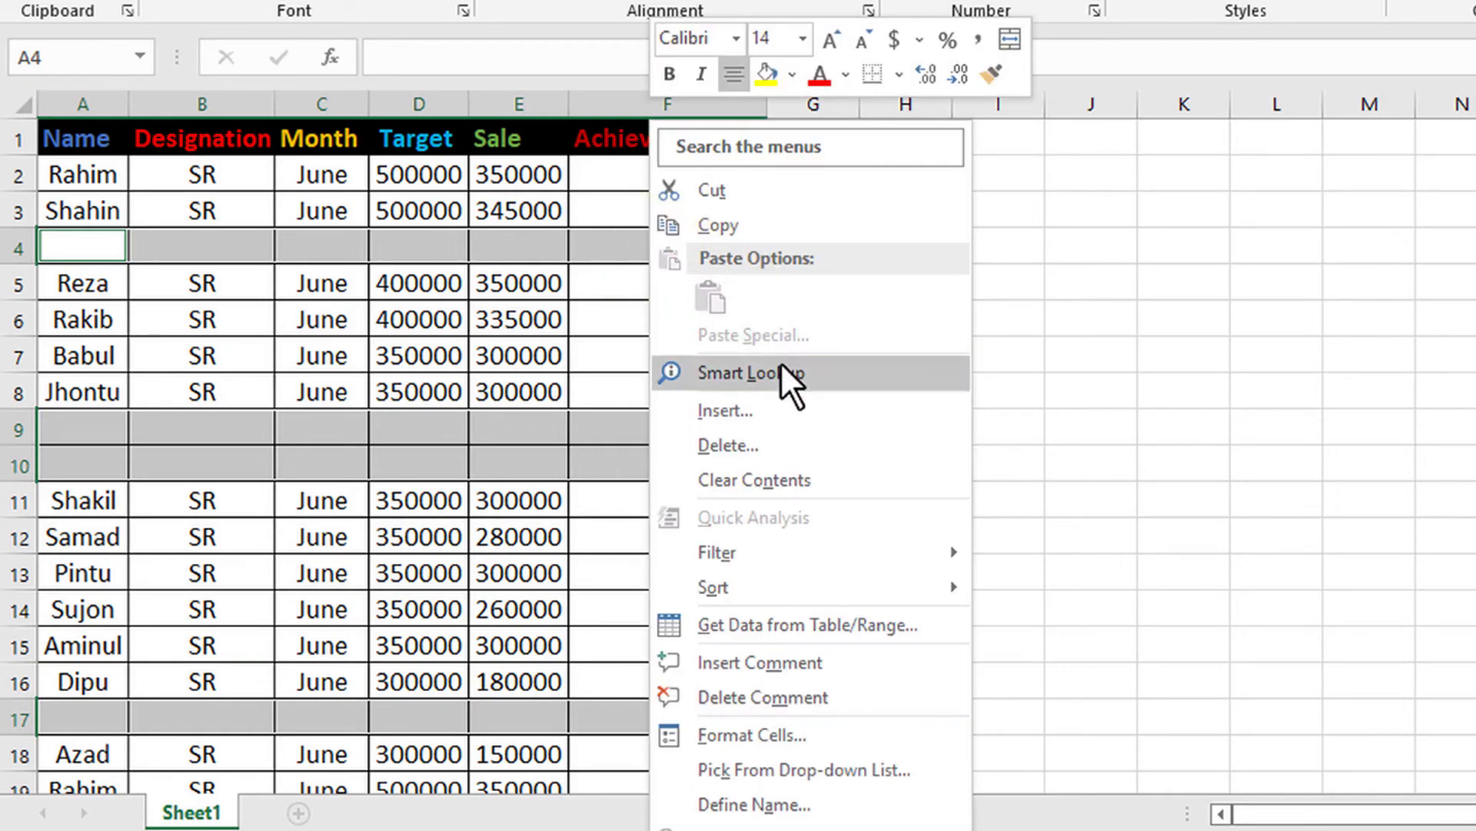
click(824, 445)
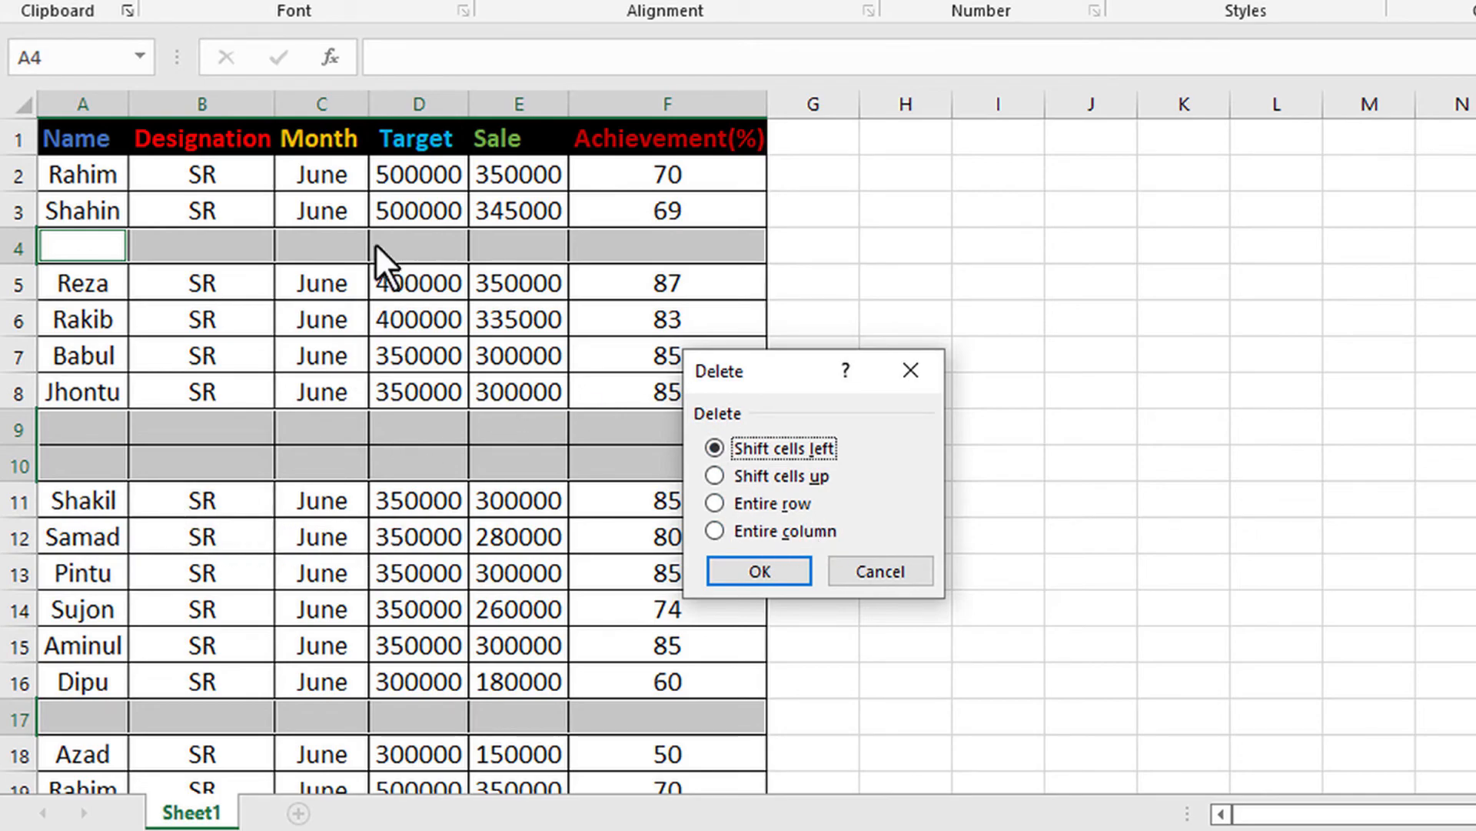
click(715, 475)
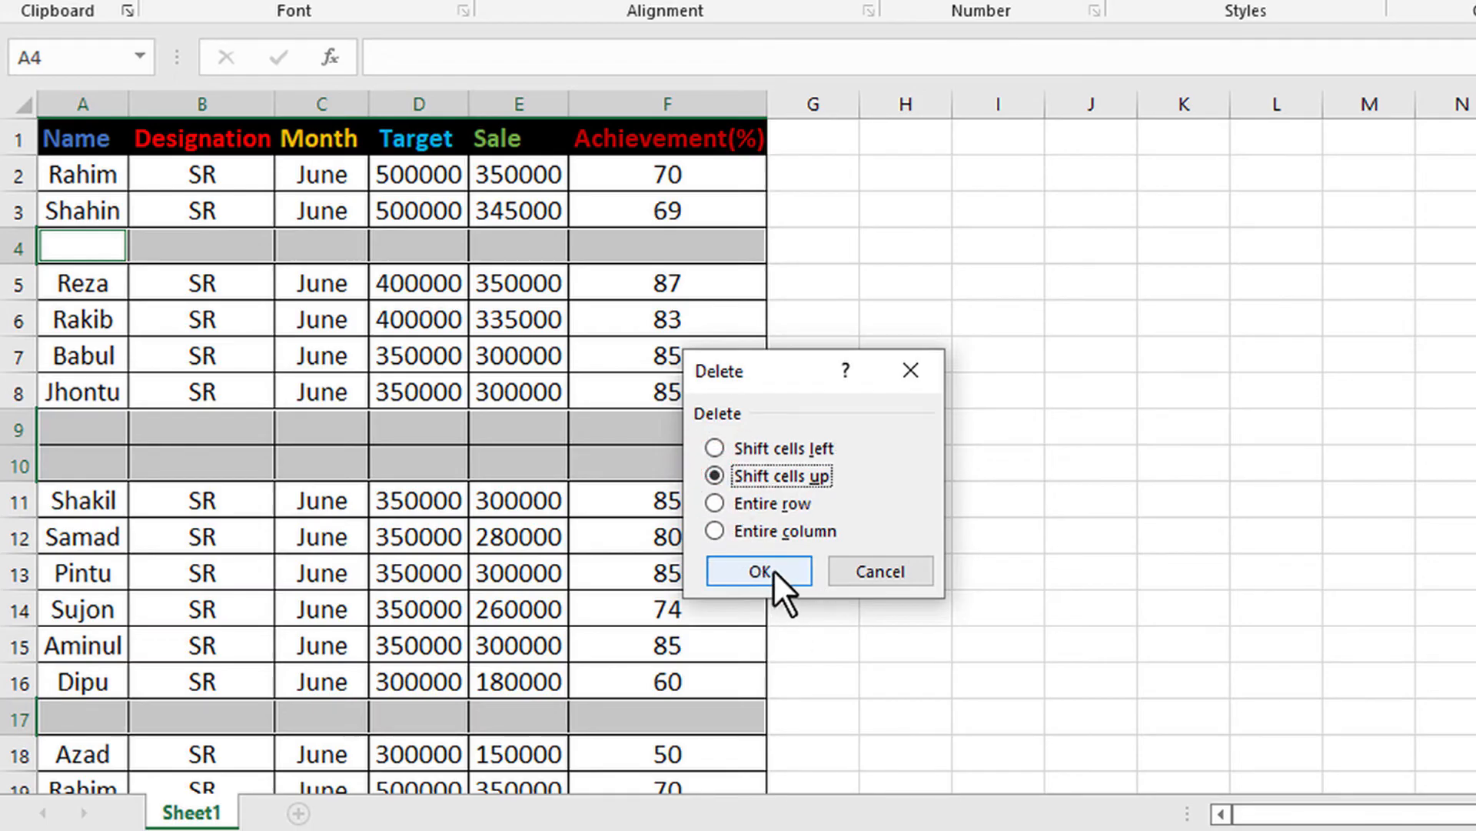
click(773, 569)
click(1071, 389)
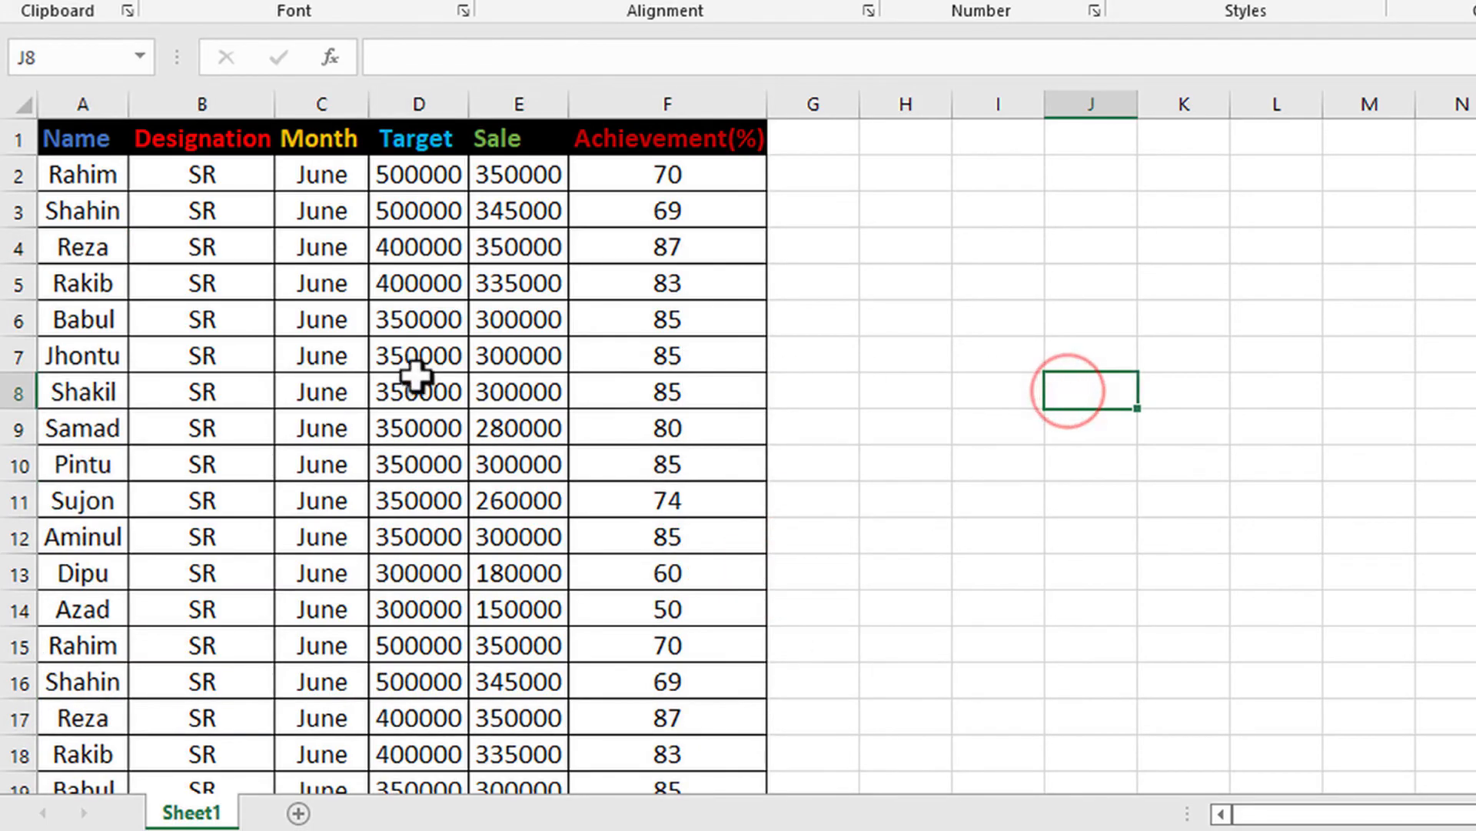
Examine the table from the header to its last row for any remaining blank rows.
scroll(327, 360, down, 6)
scroll(567, 593, up, 6)
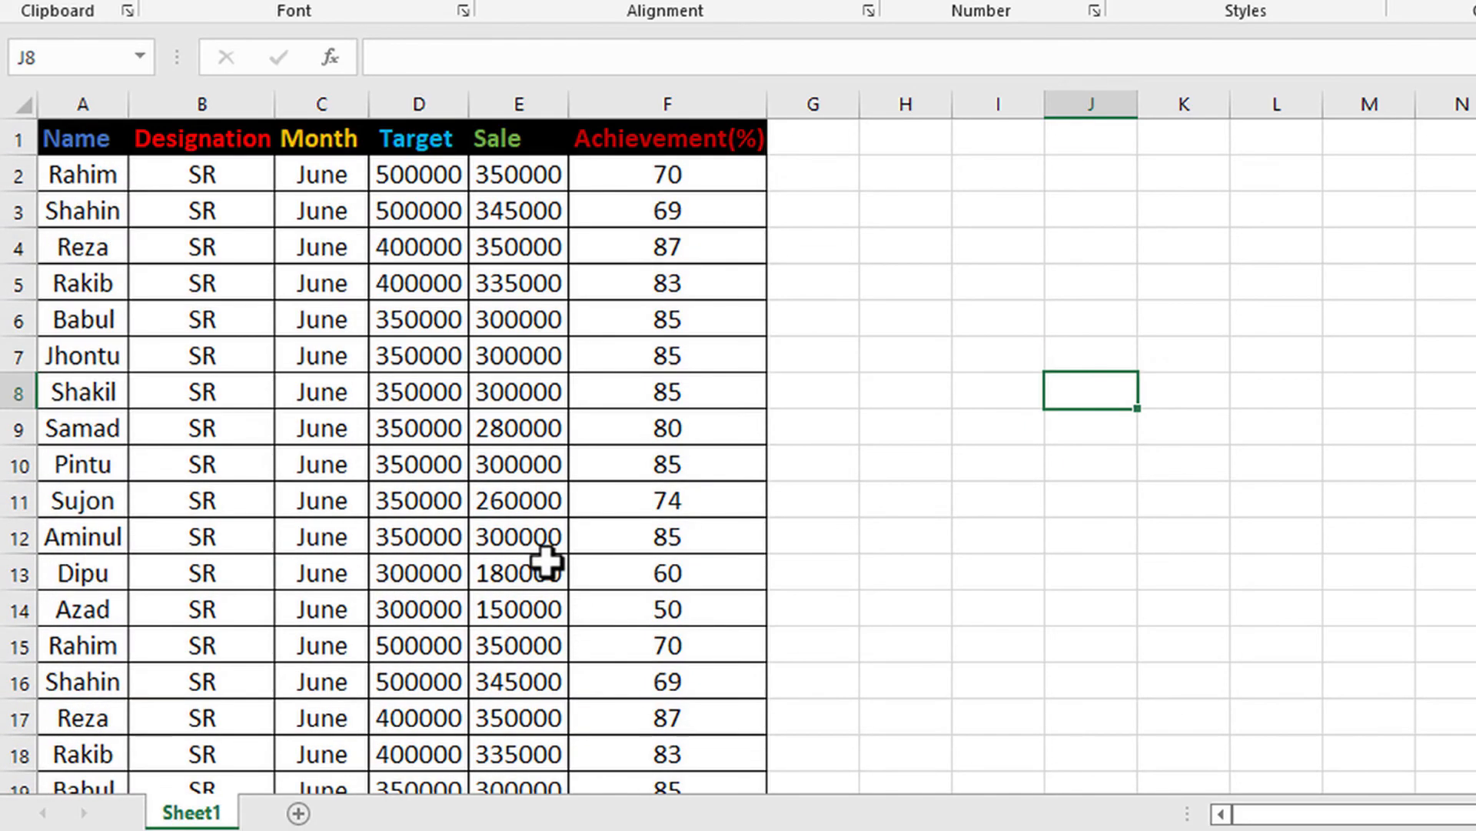
scroll(547, 561, down, 3)
scroll(223, 496, down, 8)
scroll(284, 537, up, 11)
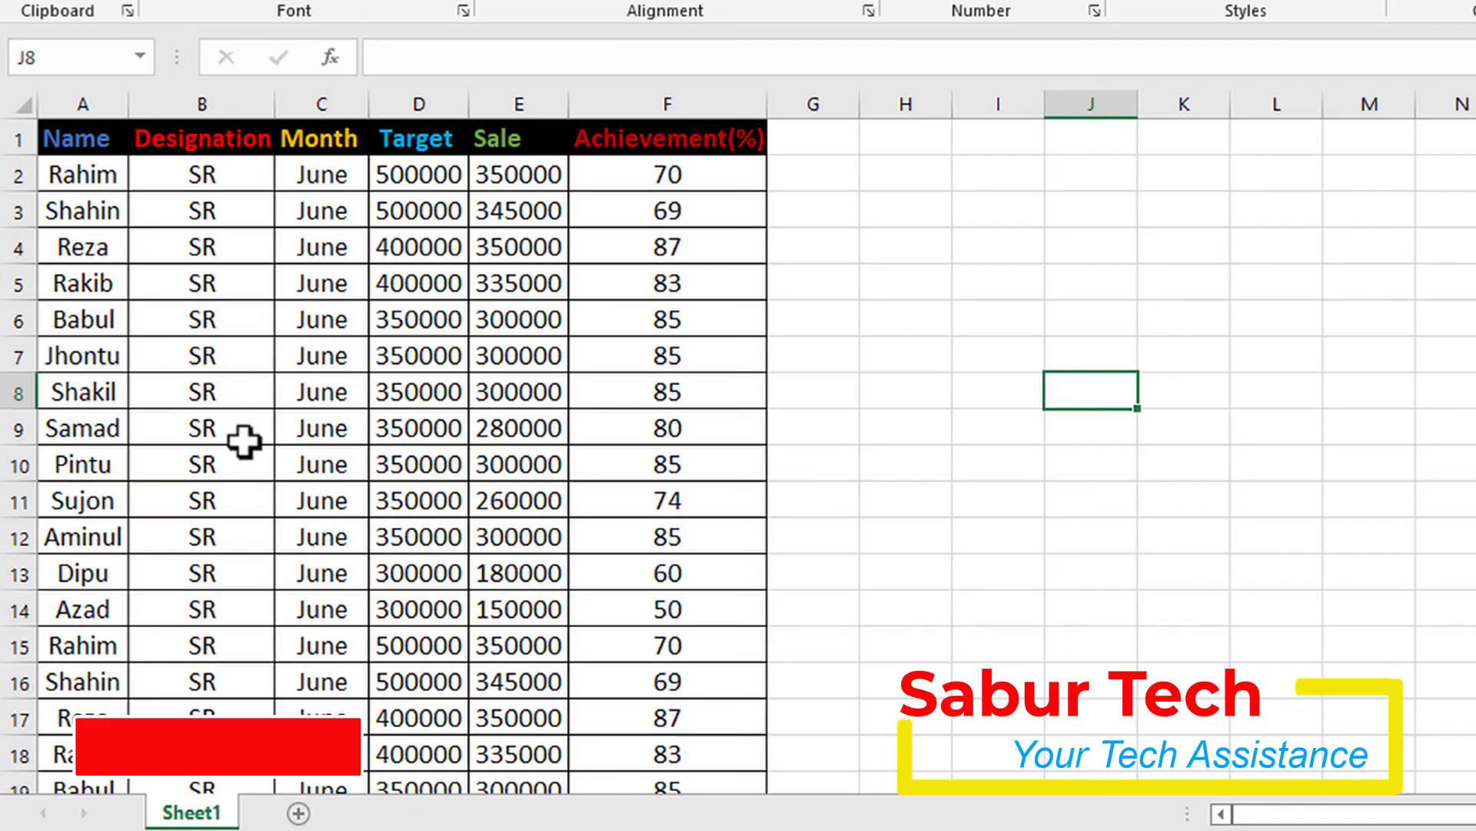
scroll(254, 459, down, 3)
scroll(253, 459, down, 6)
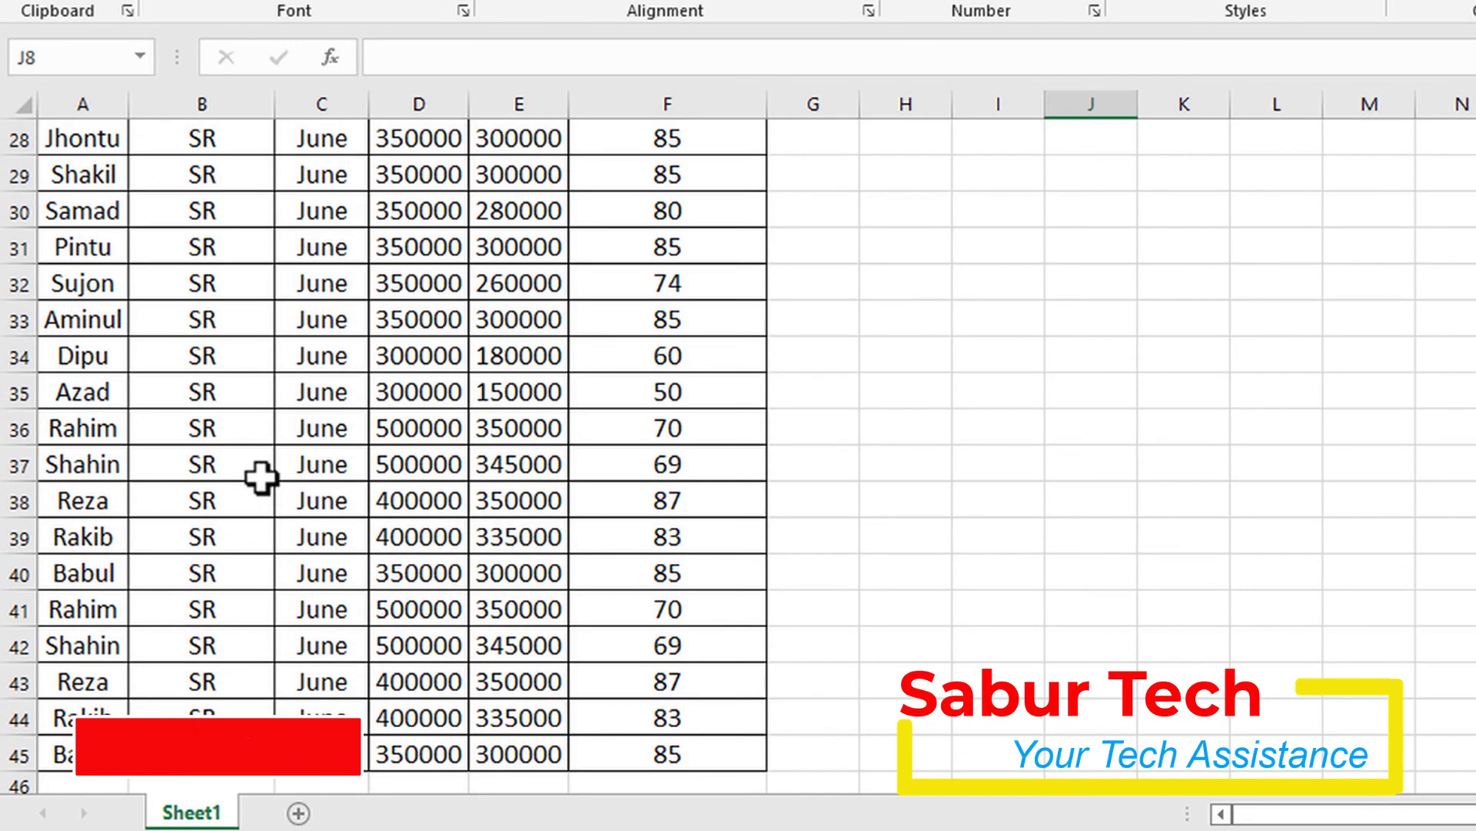
scroll(260, 473, up, 9)
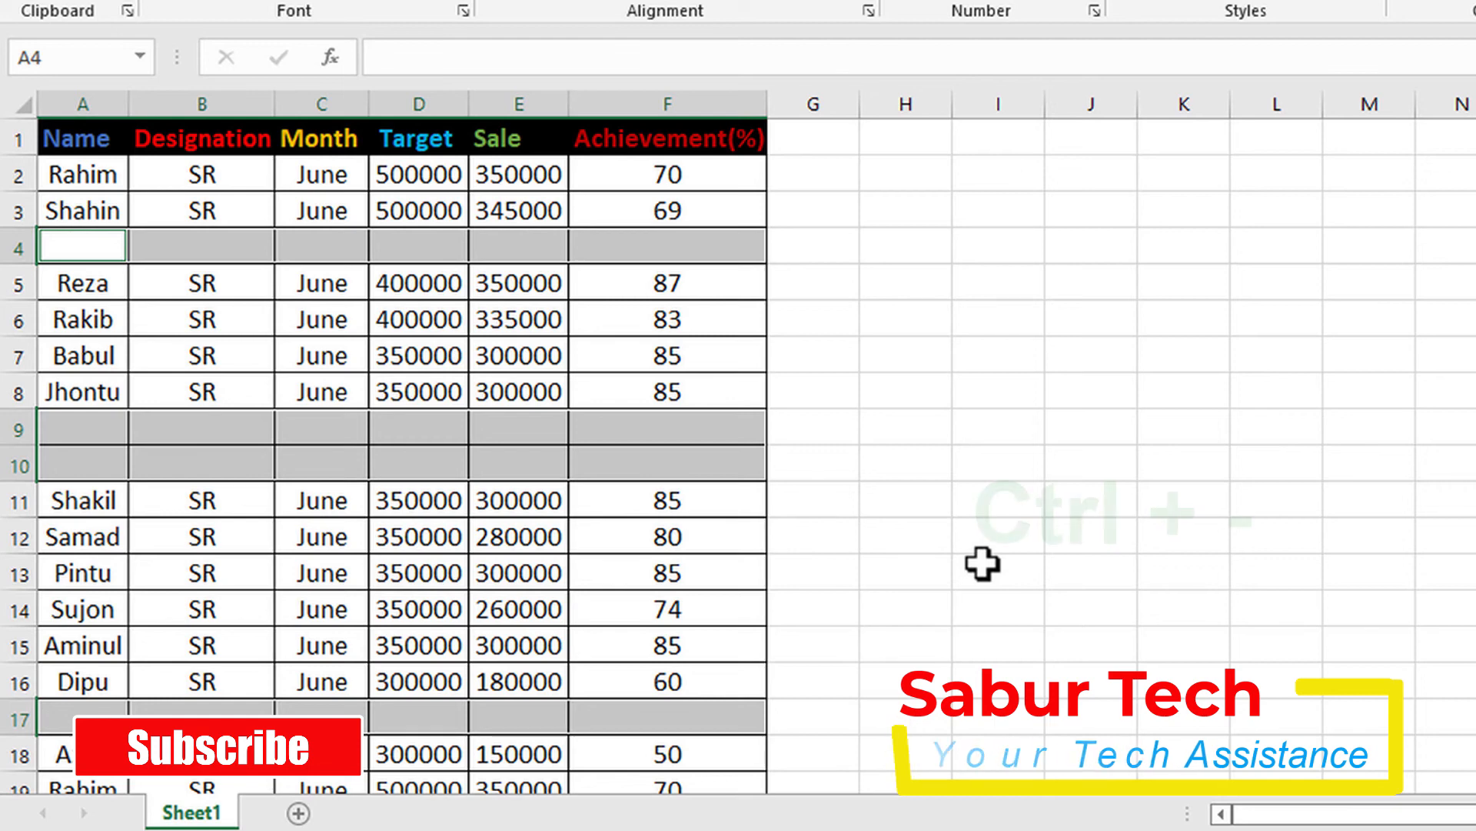
Delete the selected blank cells in the table with the Entire row option.
key(ctrl+minus)
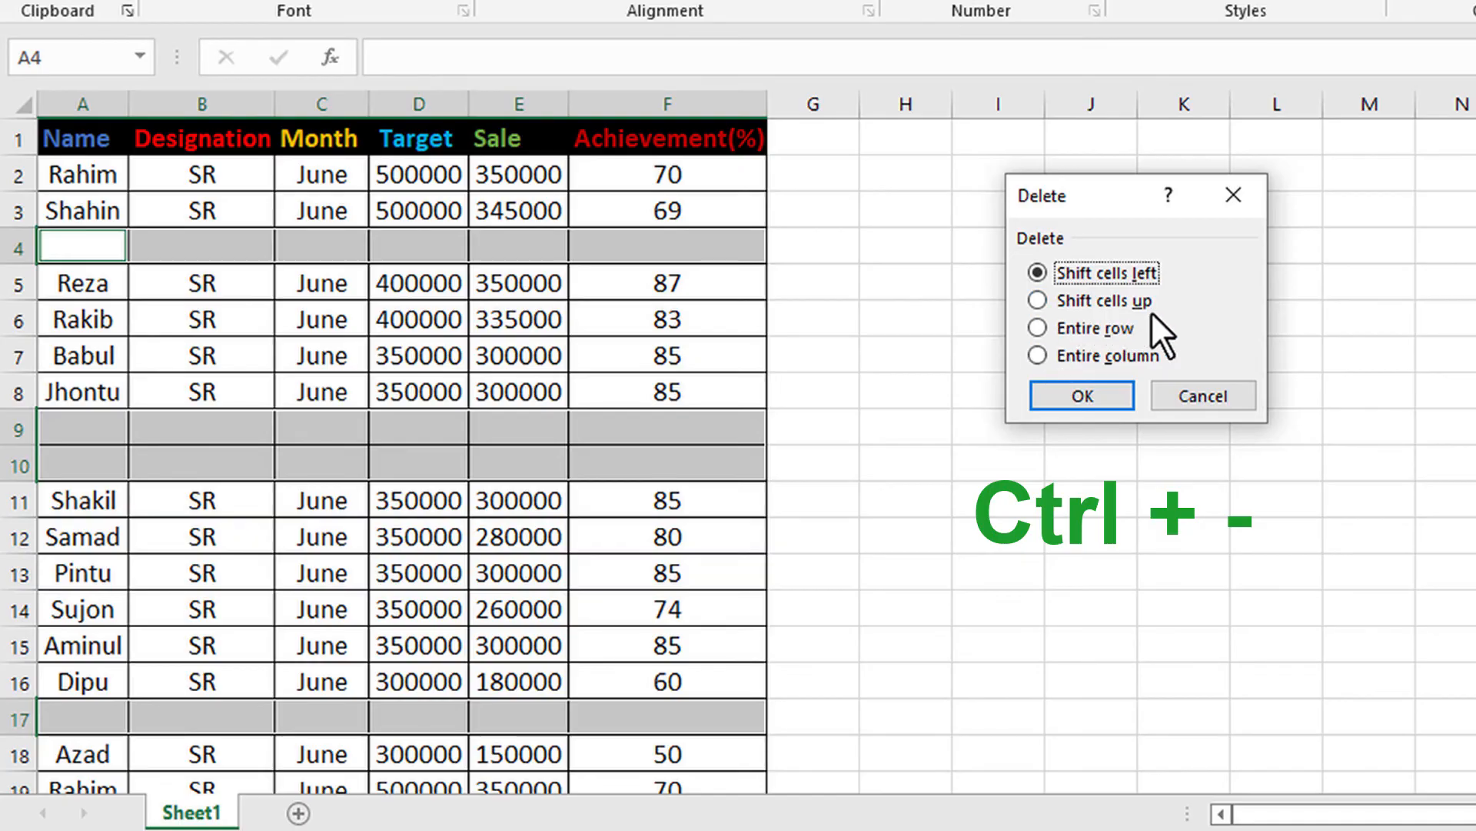
click(1040, 329)
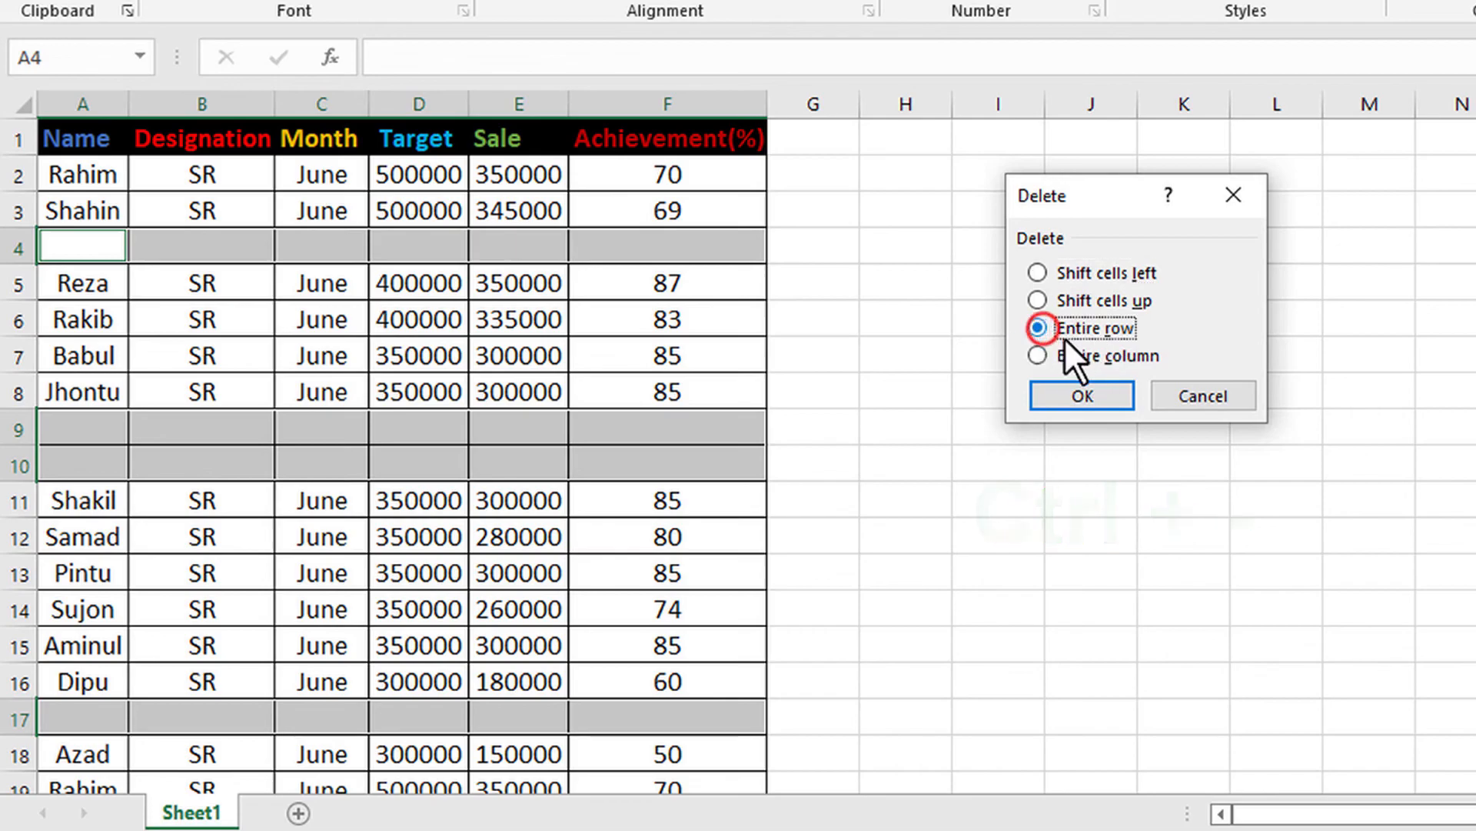
click(1109, 393)
click(997, 357)
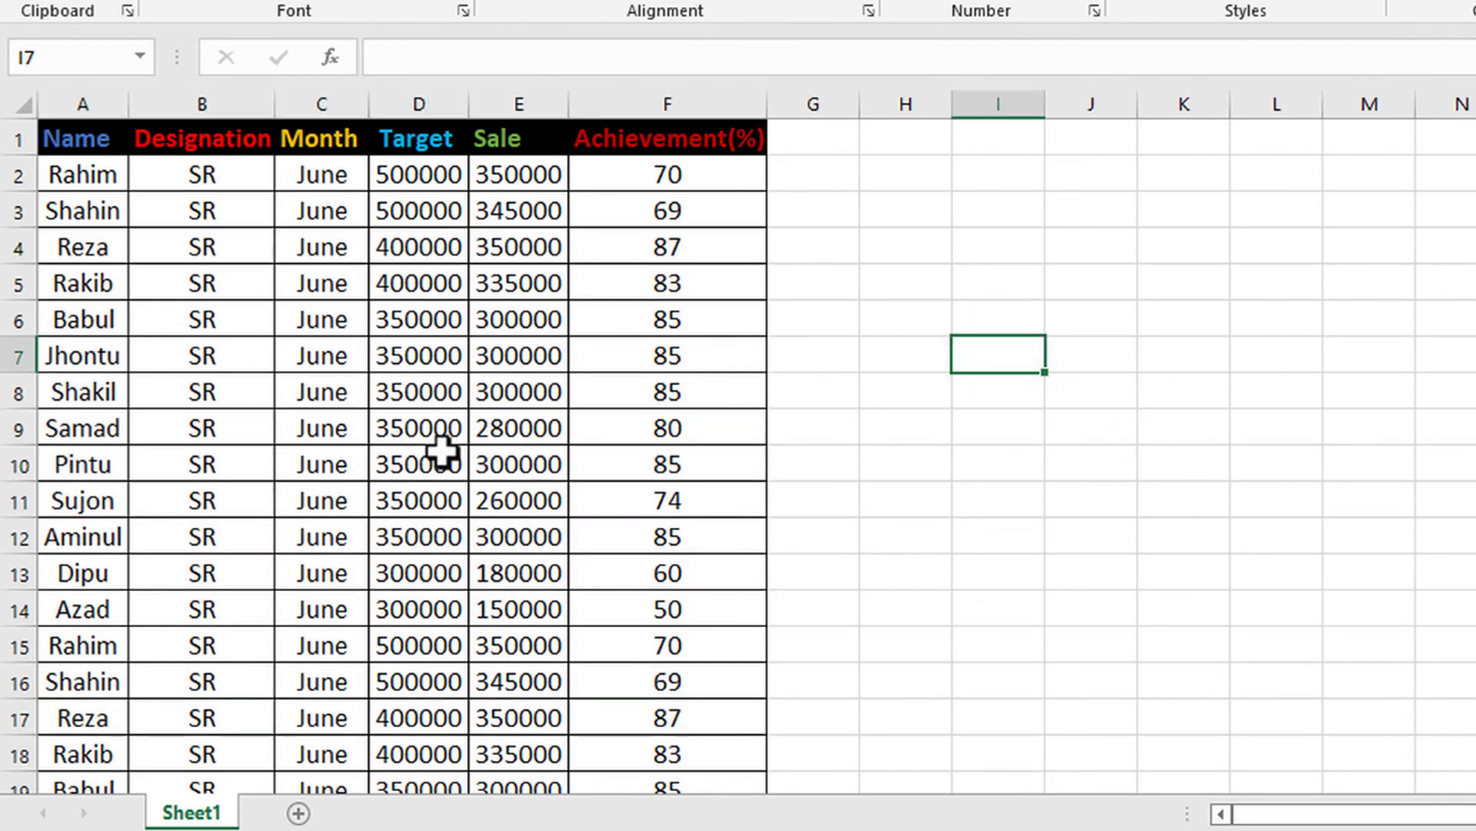
Review the whole sales list down to its end for blank rows left after the entire-row deletion.
scroll(434, 484, down, 1)
scroll(452, 510, up, 1)
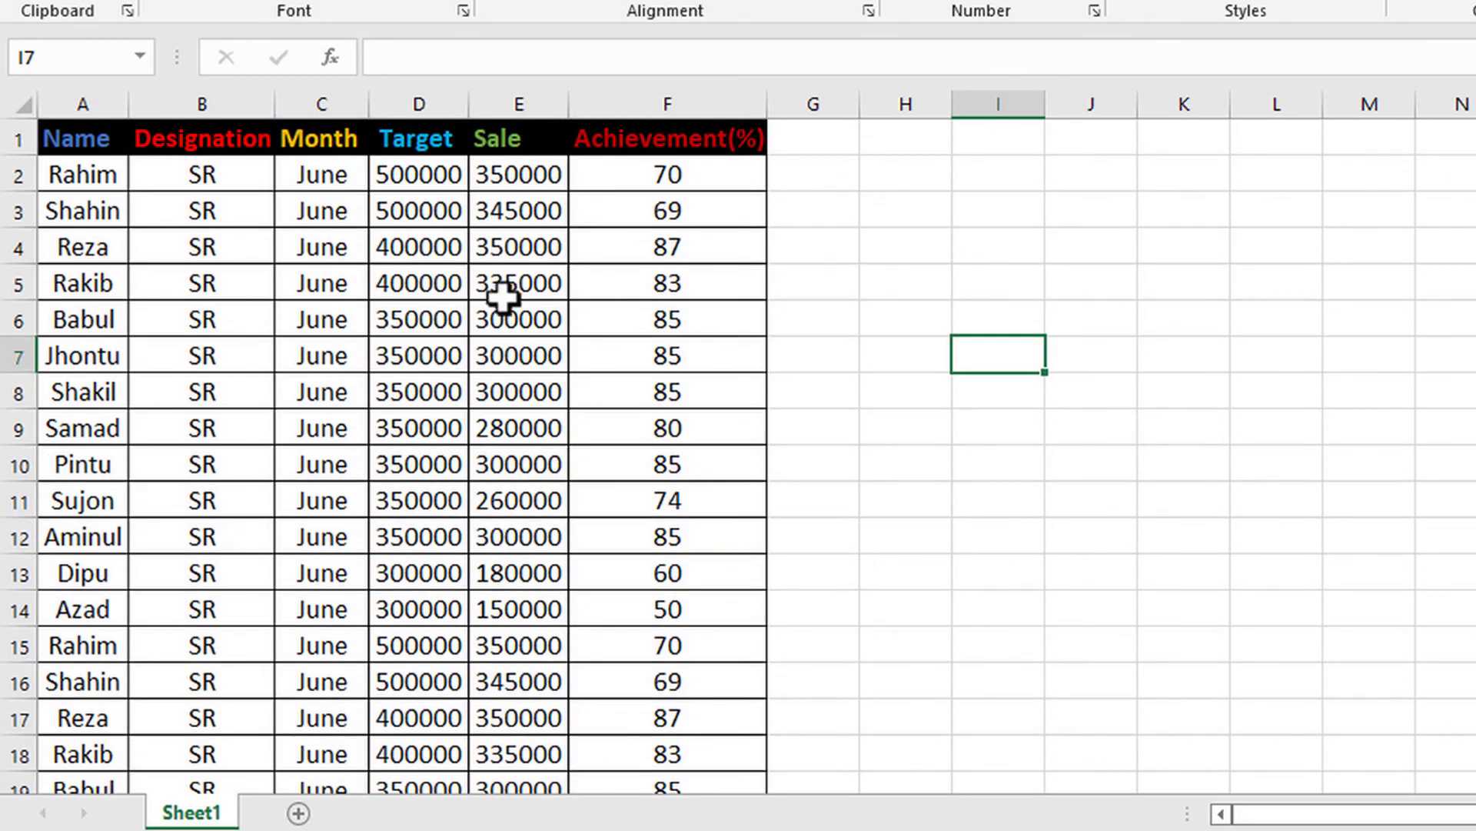
scroll(626, 557, down, 11)
scroll(583, 577, up, 1)
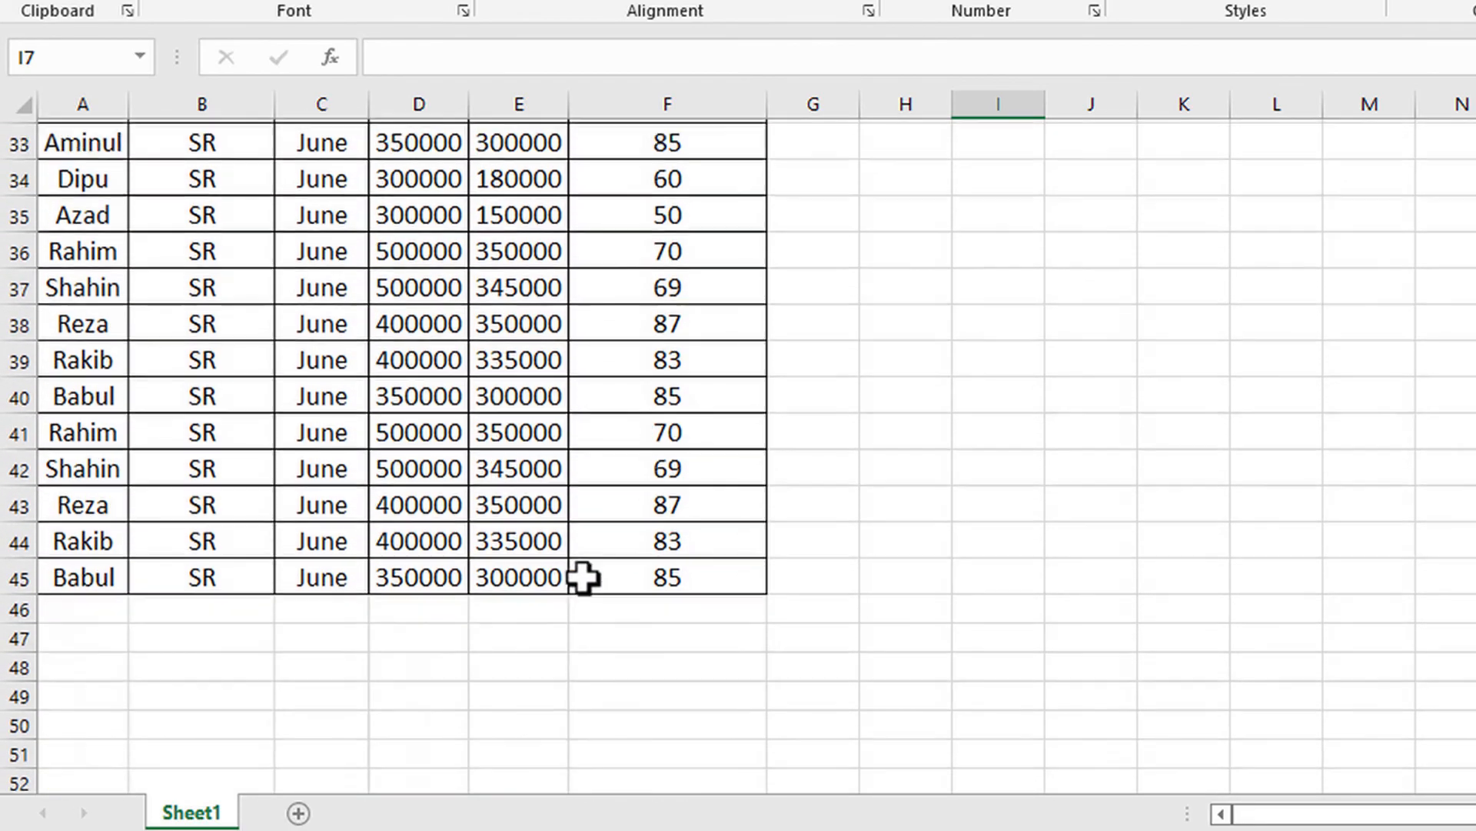
scroll(583, 576, up, 11)
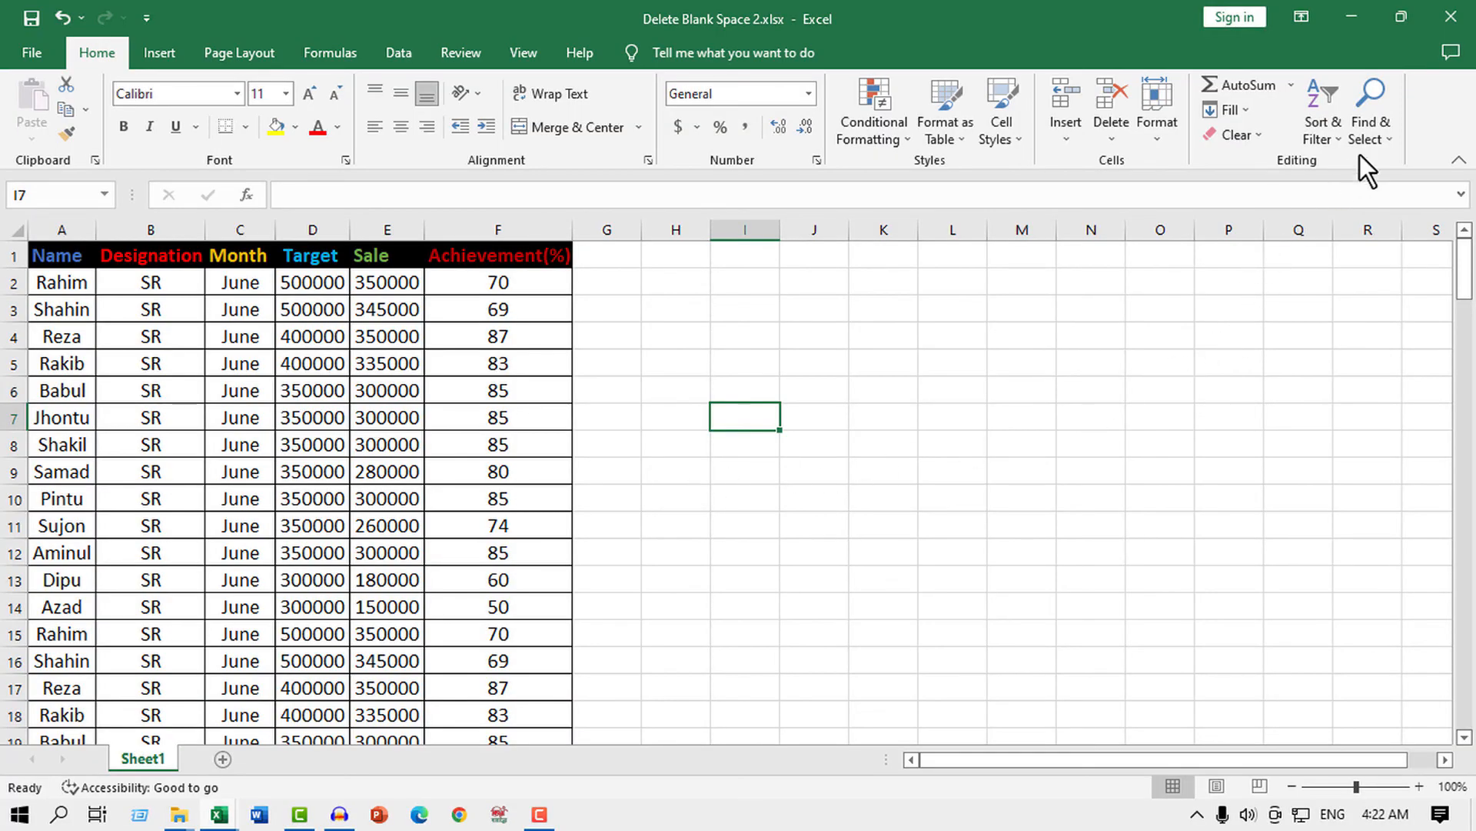
scroll(435, 501, down, 5)
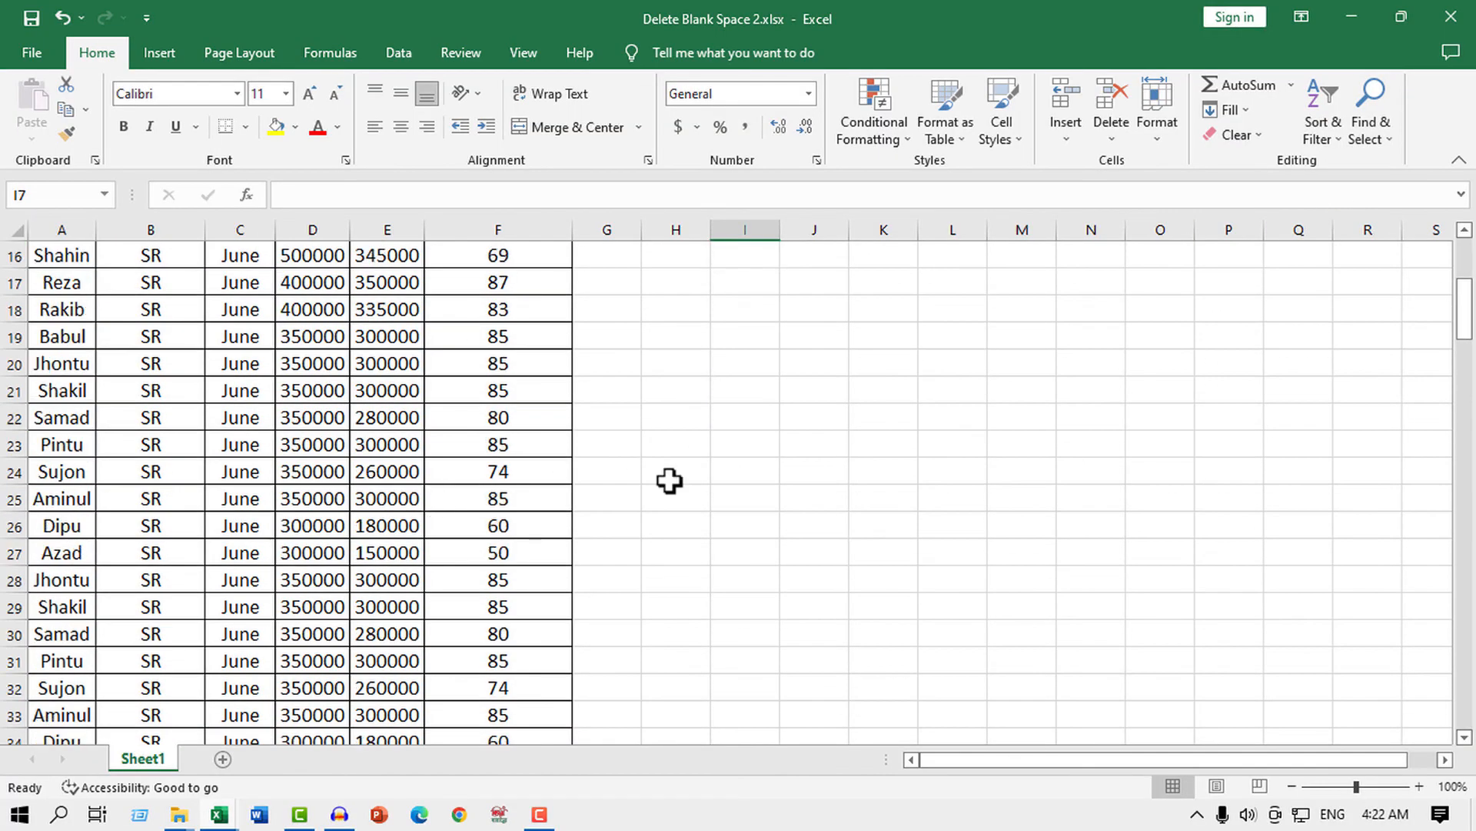
scroll(670, 478, down, 4)
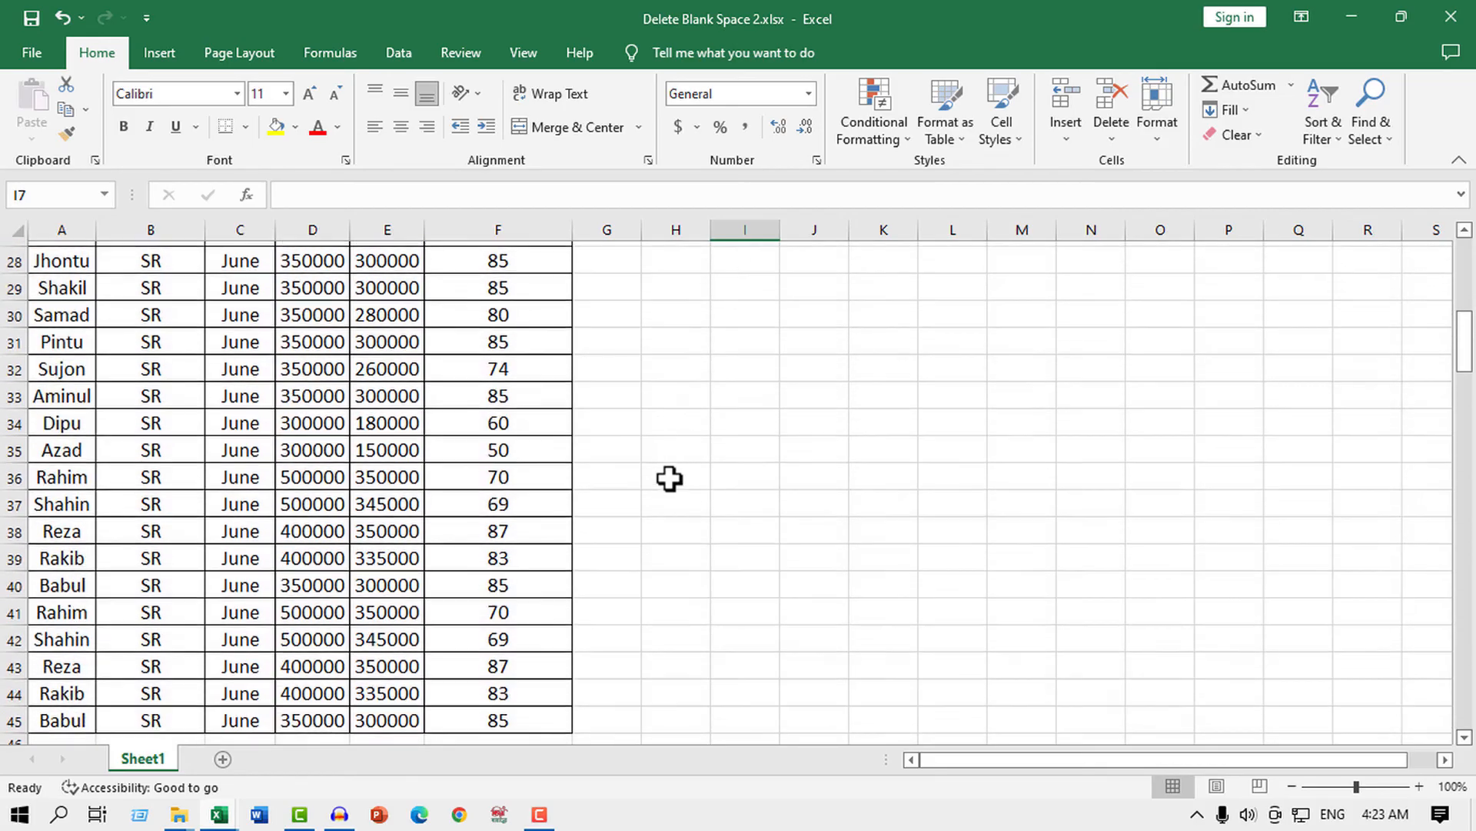
scroll(673, 479, down, 1)
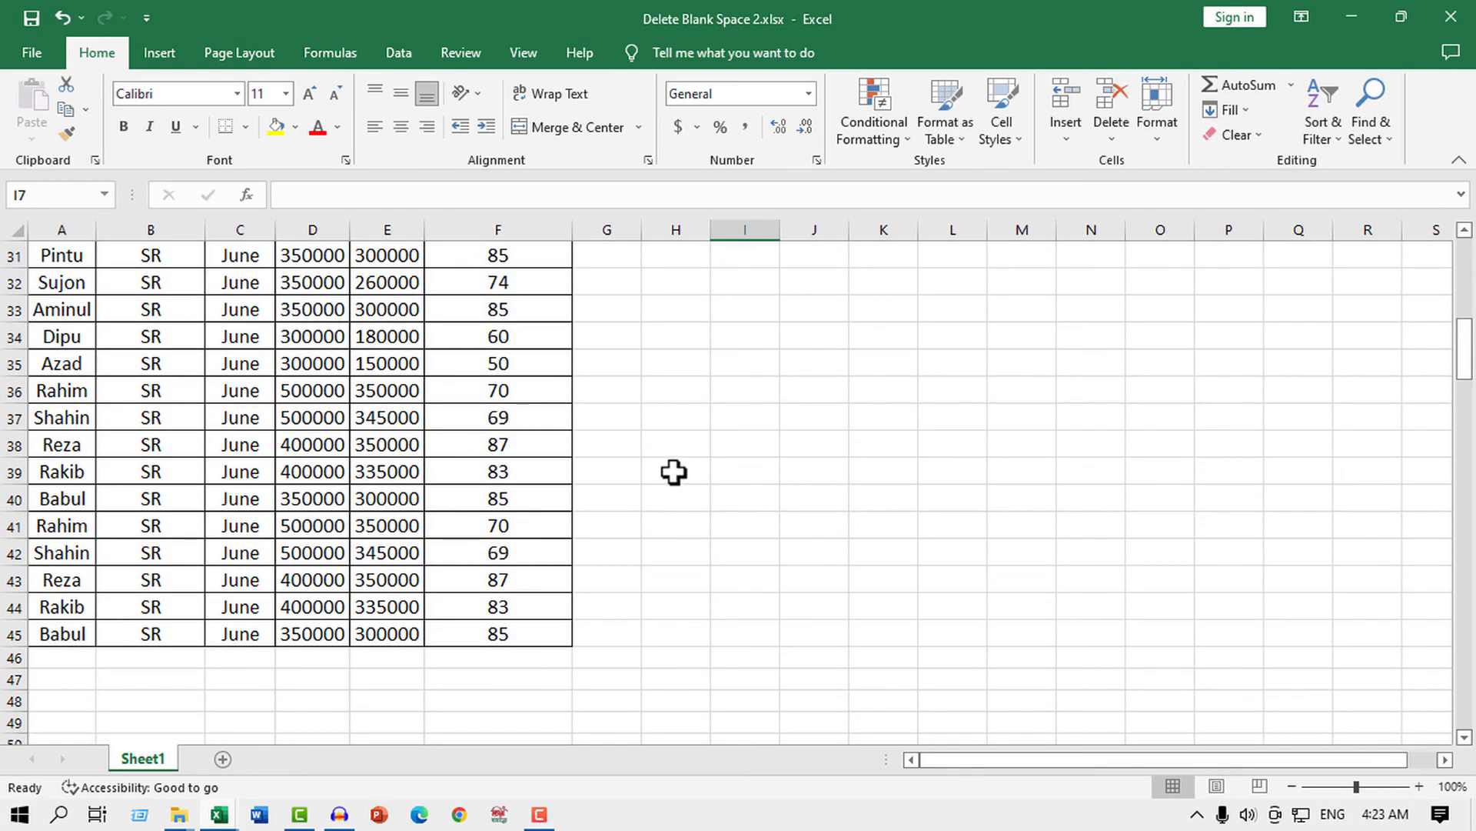
scroll(673, 472, up, 10)
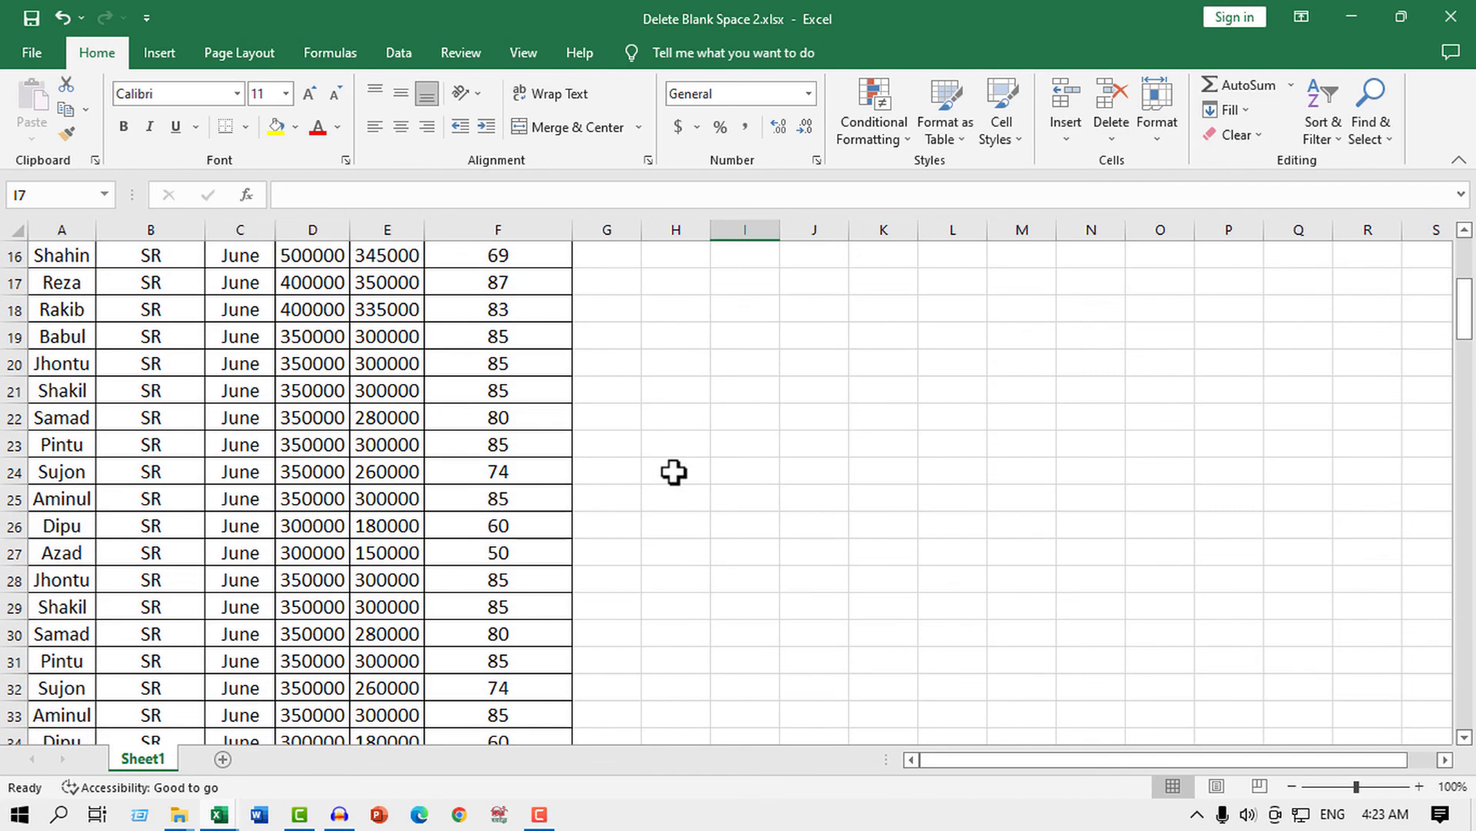